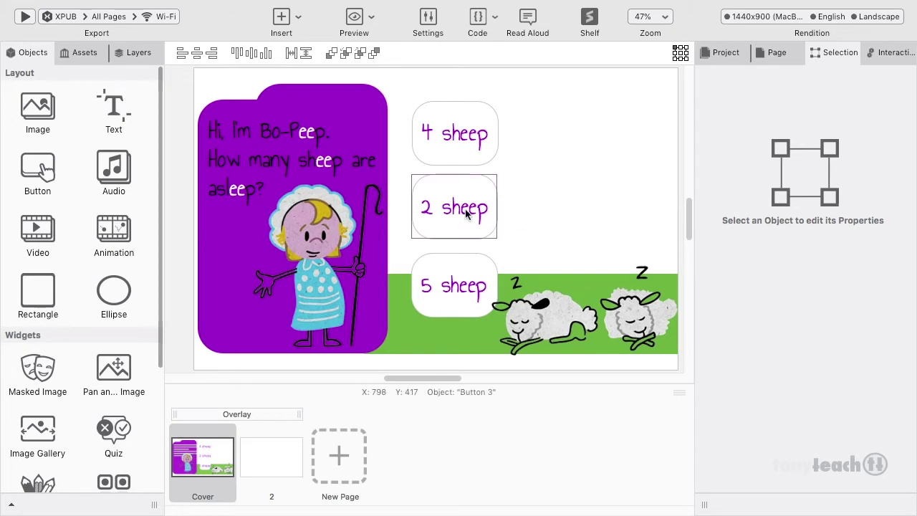
Examine the Cover page's text, Bo-Peep image, three answer buttons, sheep image and rectangles, along with the layer order.
{"action": "left_click", "coordinate": [303, 95]}
{"action": "left_click_drag", "start_coordinate": [228, 112], "coordinate": [228, 144]}
{"action": "left_click", "coordinate": [231, 135]}
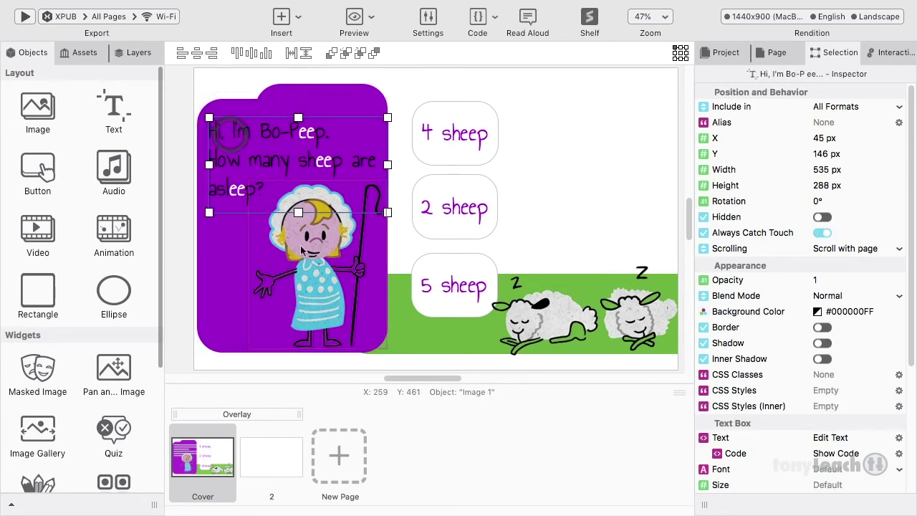
{"action": "left_click", "coordinate": [317, 265]}
{"action": "left_click", "coordinate": [451, 141]}
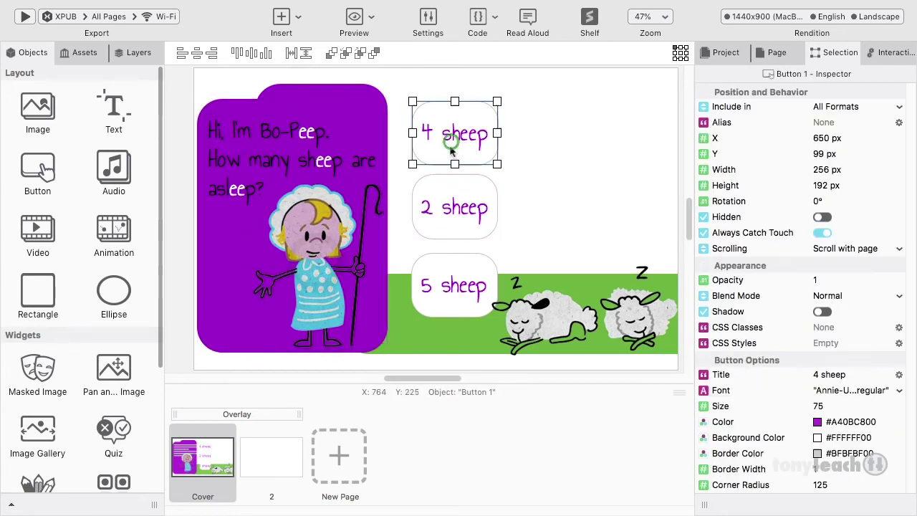
{"action": "left_click", "coordinate": [450, 210]}
{"action": "left_click", "coordinate": [449, 283]}
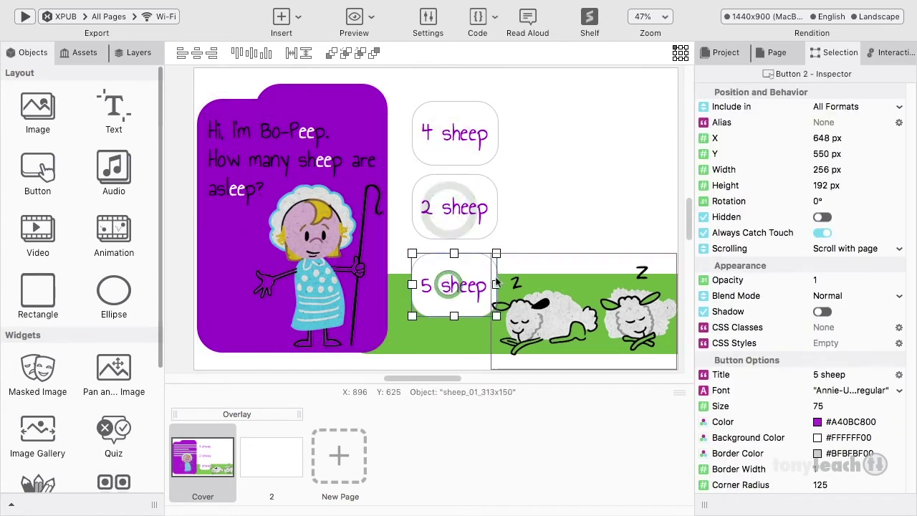
{"action": "mouse_move", "coordinate": [473, 280]}
{"action": "left_mouse_down"}
{"action": "mouse_move", "coordinate": [482, 288]}
{"action": "mouse_move", "coordinate": [467, 280]}
{"action": "left_mouse_up"}
{"action": "left_click", "coordinate": [542, 306]}
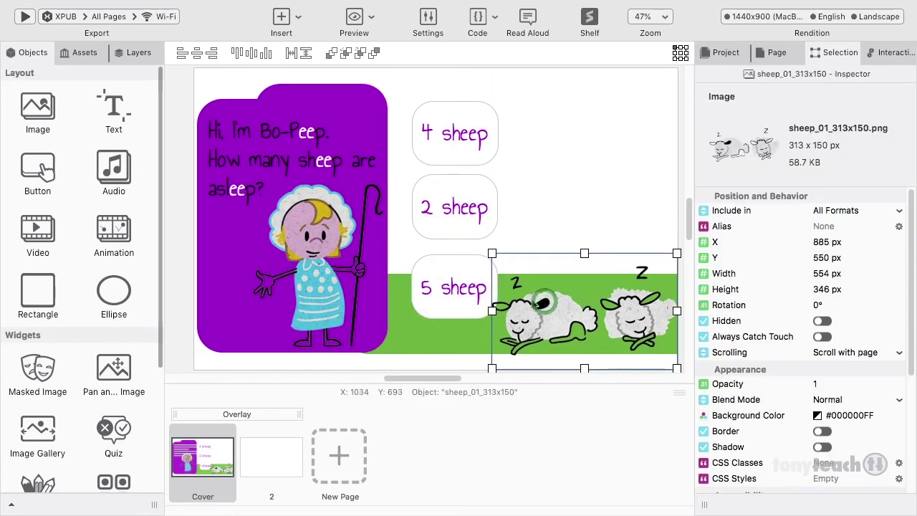
{"action": "left_click", "coordinate": [421, 321]}
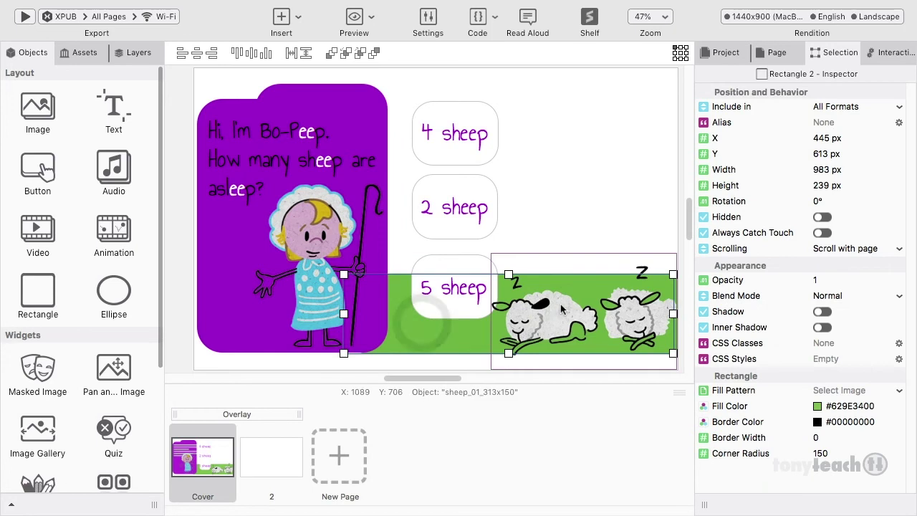
{"action": "left_click", "coordinate": [136, 53]}
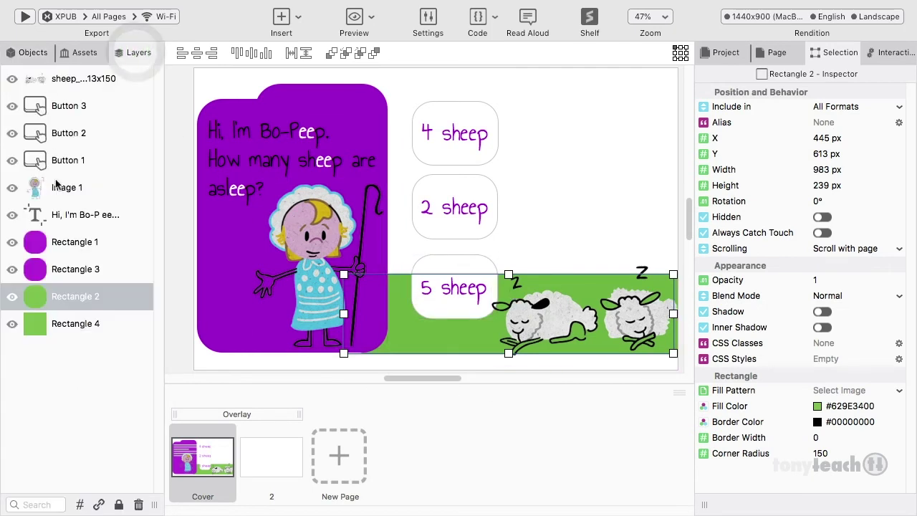
{"action": "left_click", "coordinate": [38, 53]}
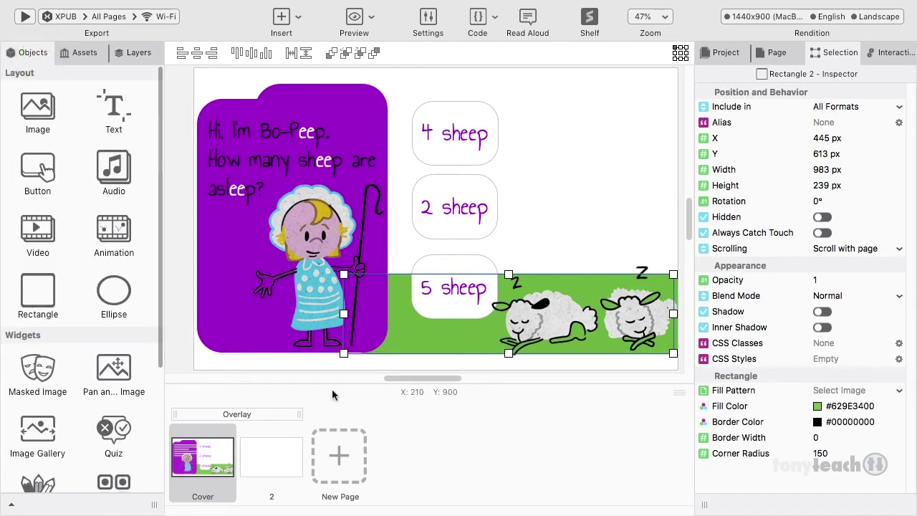
Open page 2 and place the PEEP_01_200x260.png asset in the lower-left area of the blank page.
{"action": "left_click", "coordinate": [271, 460]}
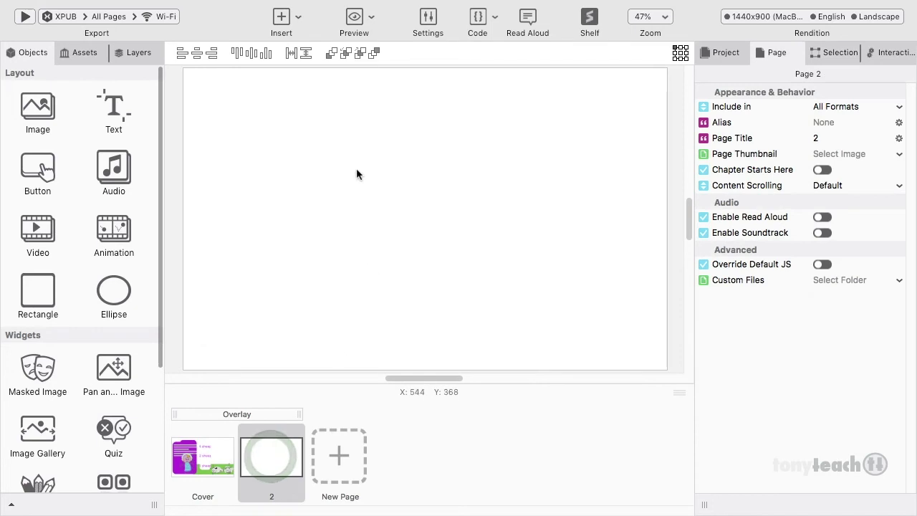
{"action": "left_click", "coordinate": [82, 56]}
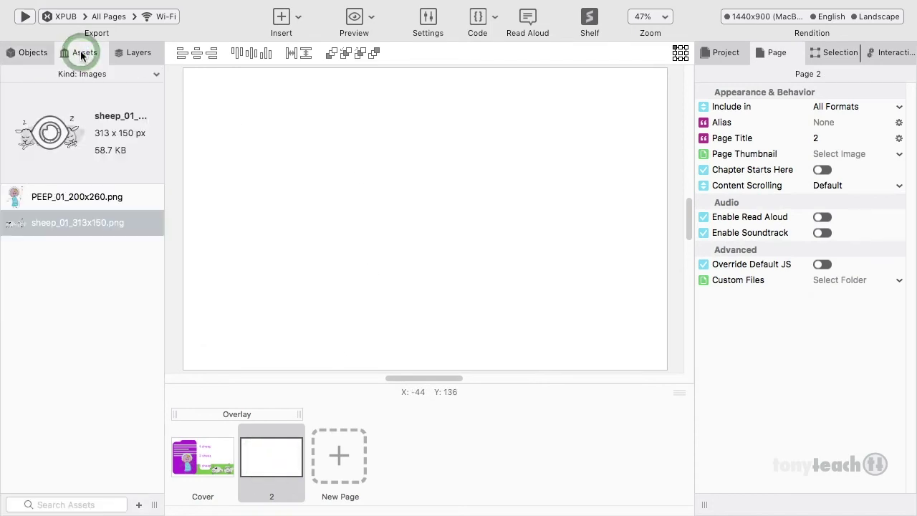
{"action": "left_click", "coordinate": [15, 202]}
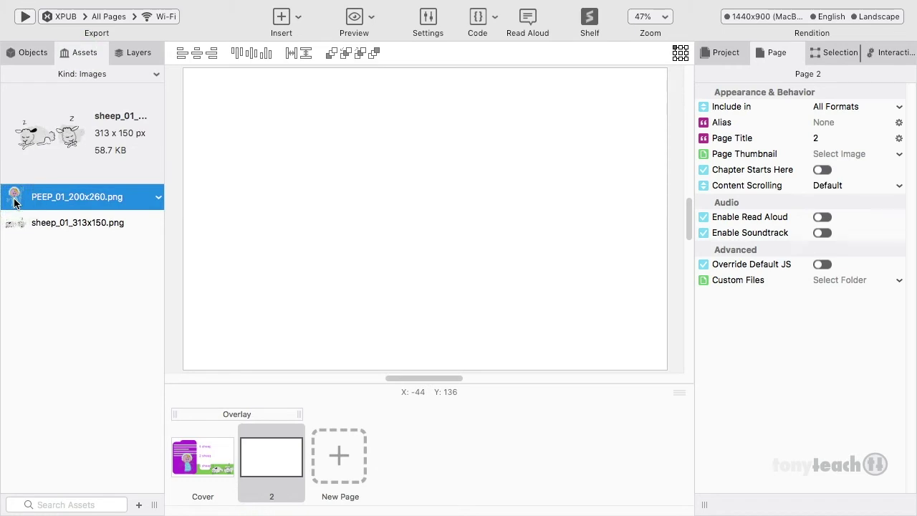
{"action": "left_click_drag", "start_coordinate": [164, 215], "coordinate": [63, 198]}
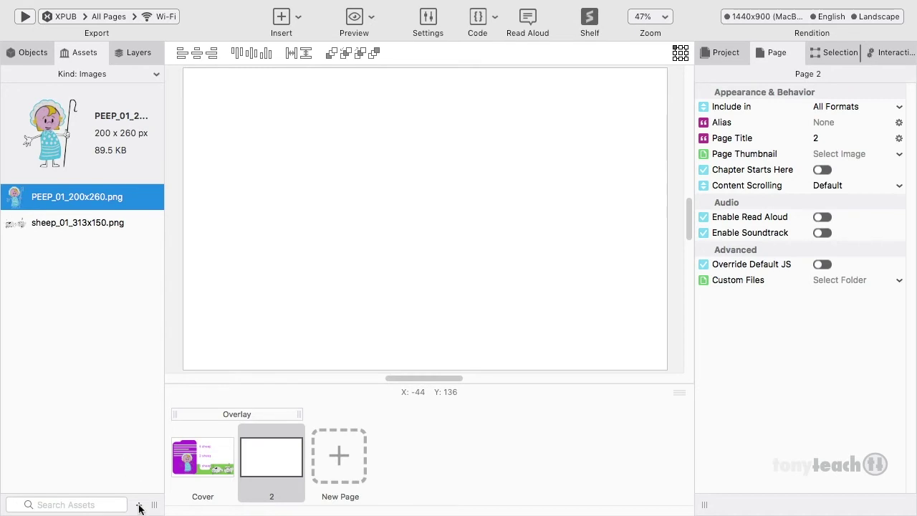
{"action": "left_click", "coordinate": [49, 132]}
{"action": "left_click_drag", "start_coordinate": [22, 203], "coordinate": [277, 278]}
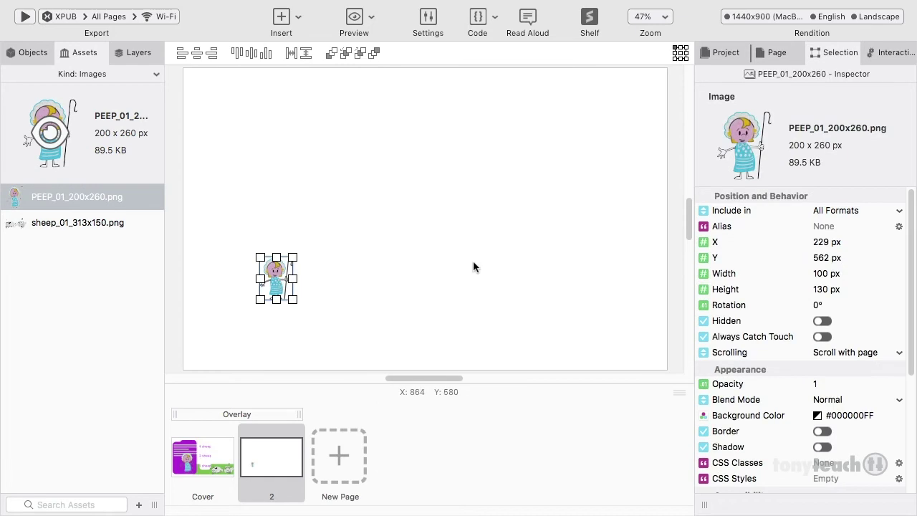
Keep the Bo-Peep image's Auto Crop Mode at Fit to Object and enlarge the image to a crop zoom of about 1.74x.
{"action": "scroll", "coordinate": [908, 298], "scroll_direction": "down", "scroll_amount": 5}
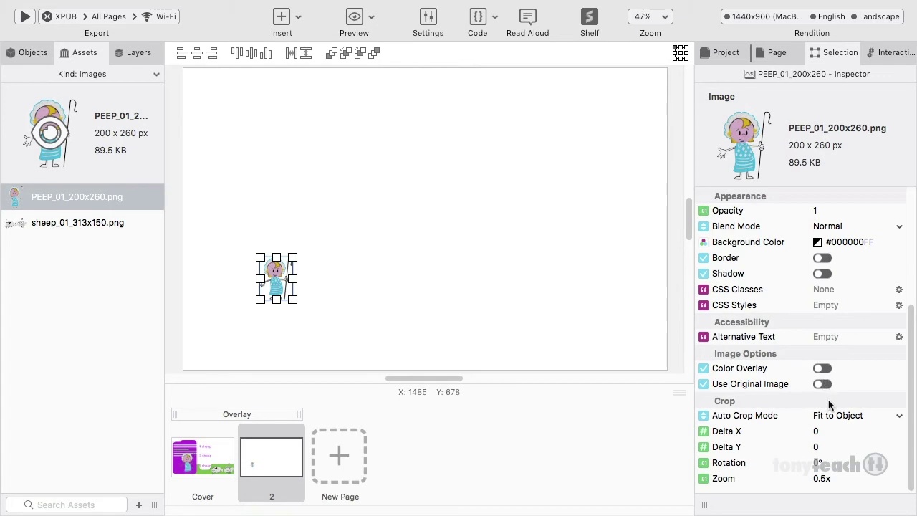
{"action": "left_click", "coordinate": [835, 418]}
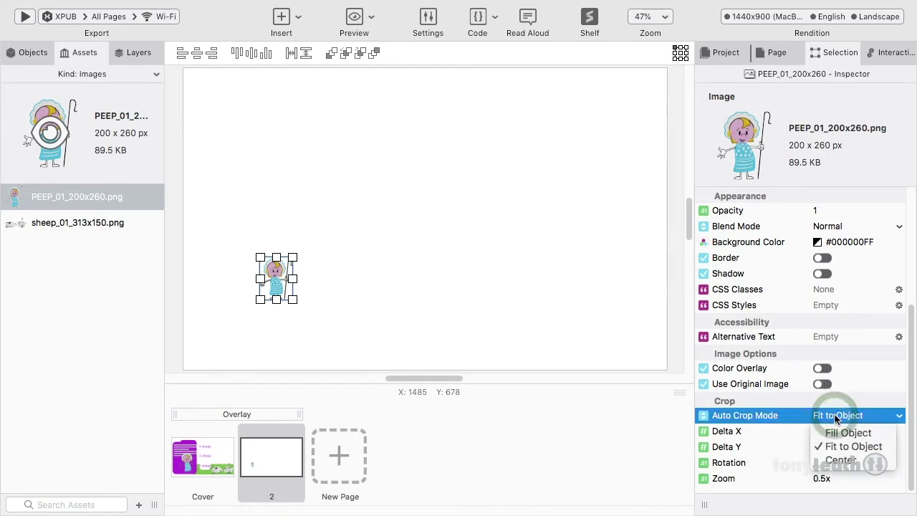
{"action": "left_click", "coordinate": [844, 448]}
{"action": "left_click_drag", "start_coordinate": [294, 255], "coordinate": [384, 148]}
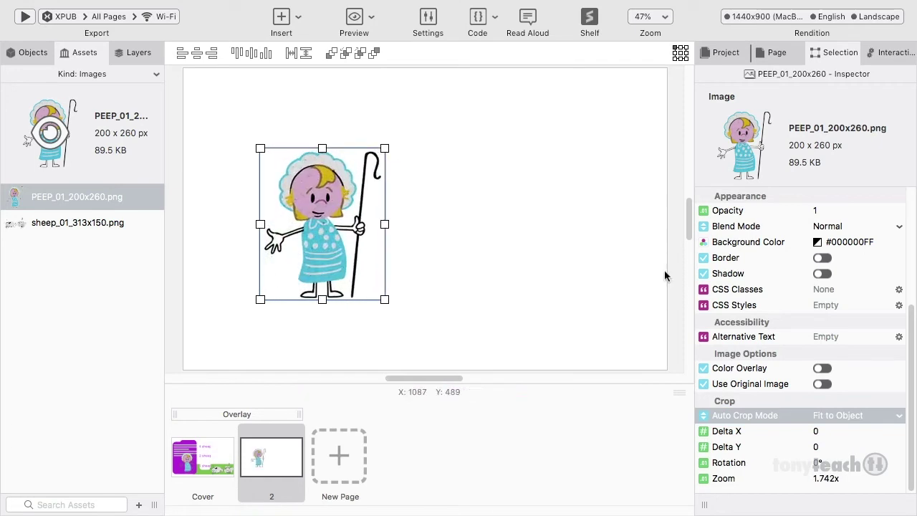
Try a crop zoom of 1x on the Bo-Peep image, and make its frame slightly smaller and reposition it near the page's lower left.
{"action": "left_click", "coordinate": [824, 479]}
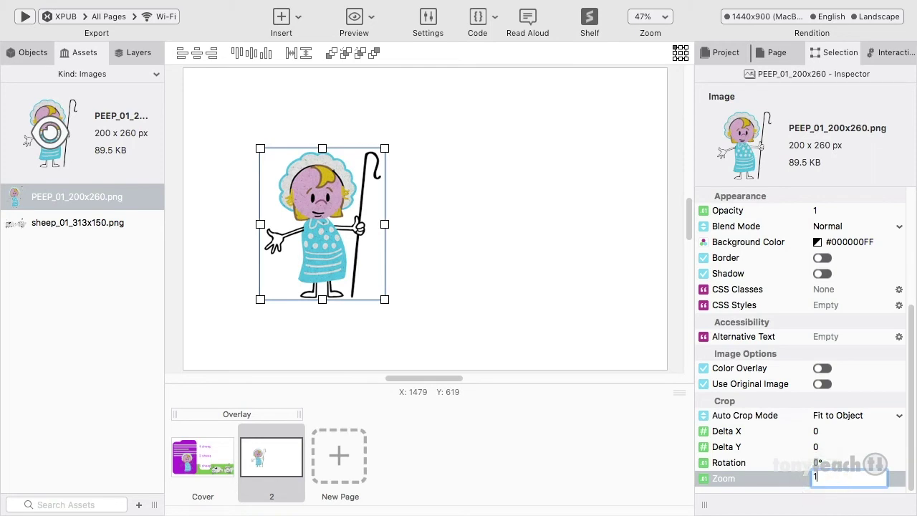
{"action": "key", "text": "Return"}
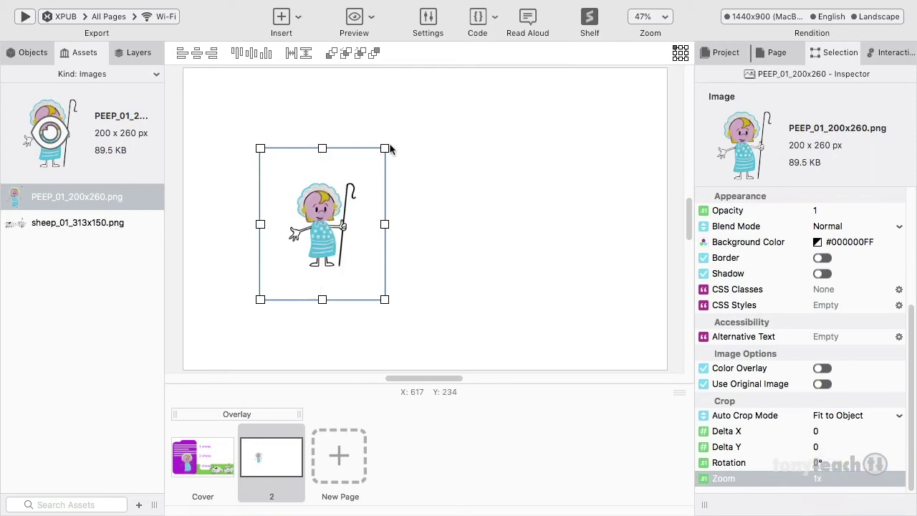
{"action": "left_click_drag", "start_coordinate": [385, 147], "coordinate": [364, 164]}
{"action": "left_click_drag", "start_coordinate": [318, 192], "coordinate": [305, 242]}
{"action": "left_click", "coordinate": [395, 223]}
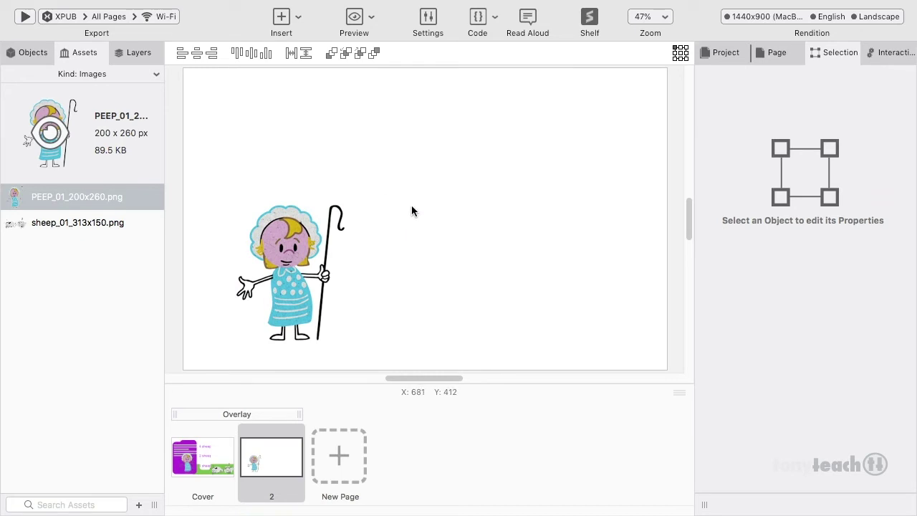
Add a text box above Bo-Peep and replace its placeholder text with "I am Bo-Peep".
{"action": "left_click", "coordinate": [32, 53]}
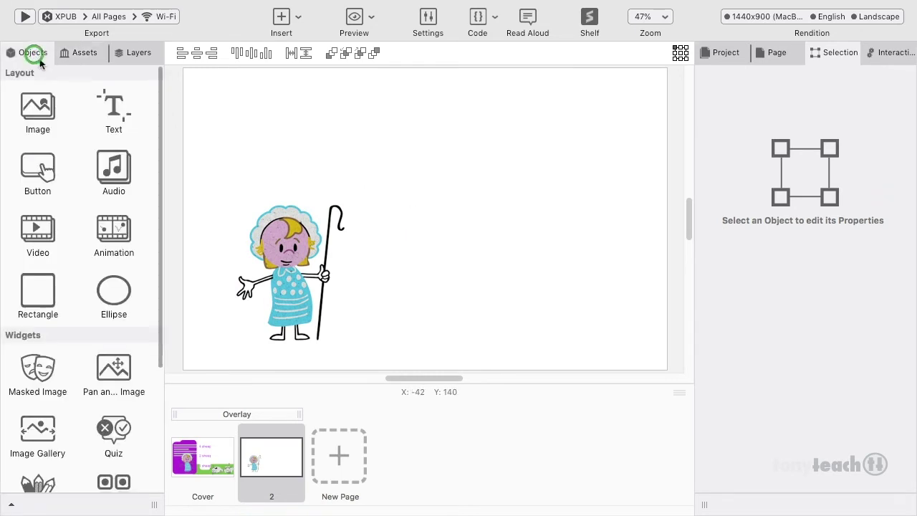
{"action": "left_click_drag", "start_coordinate": [113, 111], "coordinate": [254, 147]}
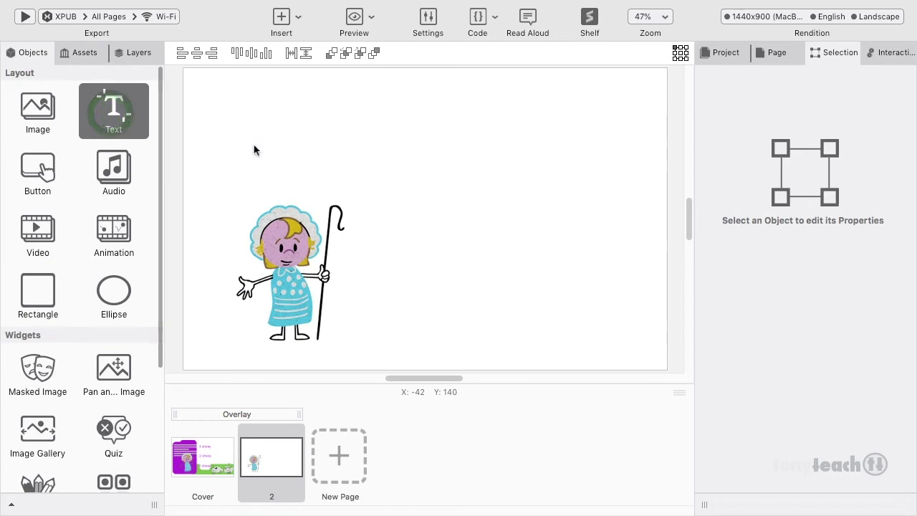
{"action": "double_click", "coordinate": [256, 148]}
{"action": "triple_click", "coordinate": [256, 149]}
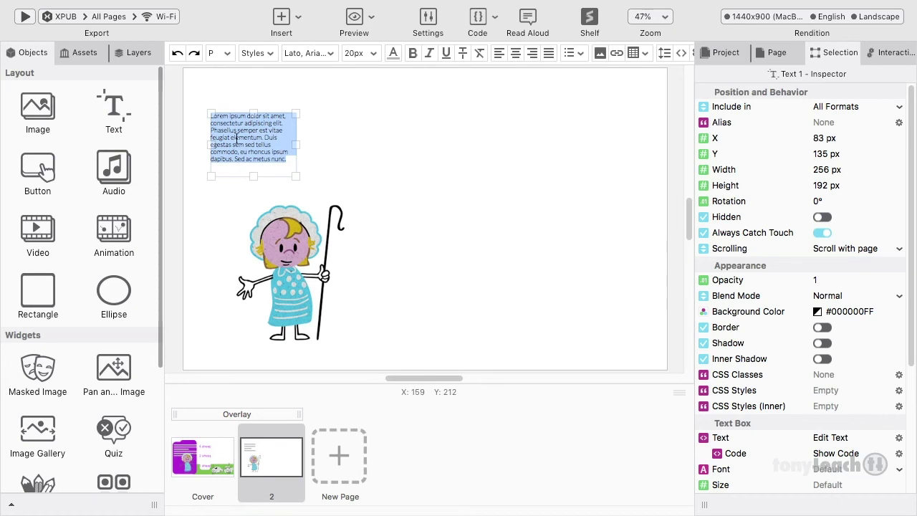
{"action": "key", "text": "BackSpace"}
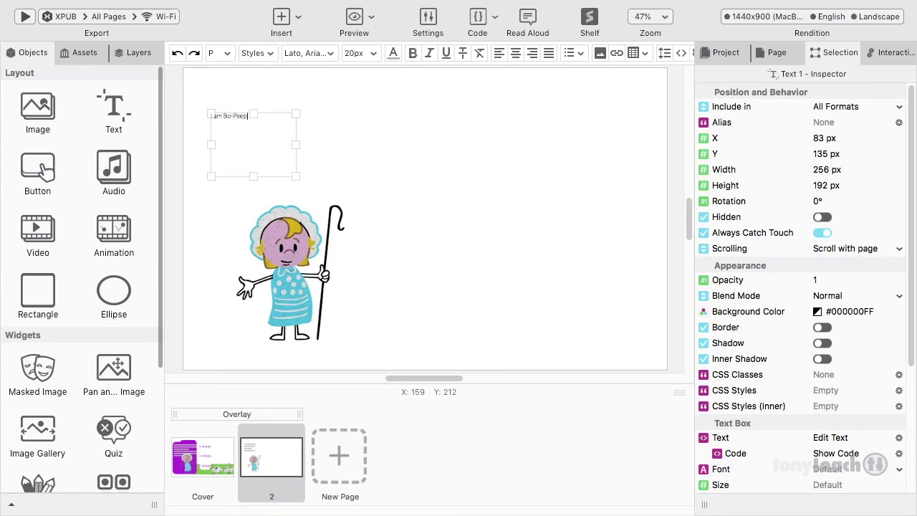
Format the "I am Bo-Peep" text in the Annie-Use-Your-Telescope-regular font at 100px.
{"action": "triple_click", "coordinate": [238, 117]}
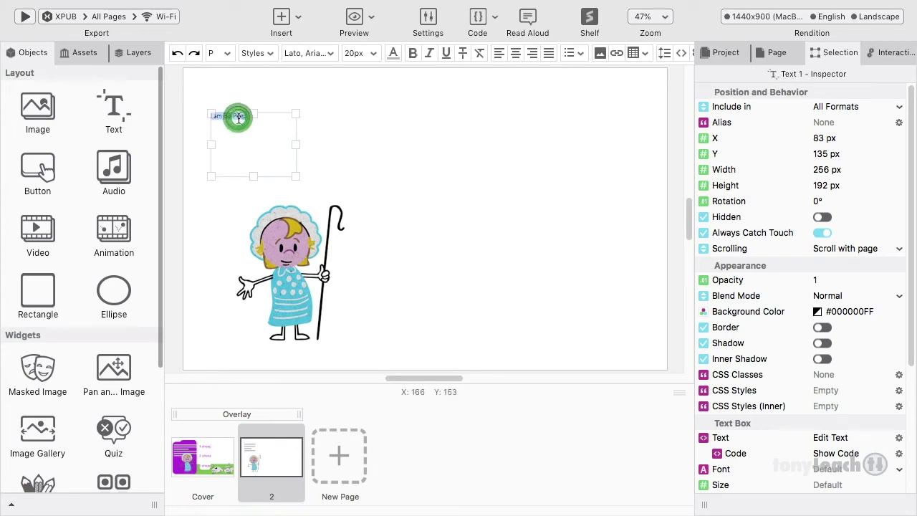
{"action": "left_click", "coordinate": [332, 53]}
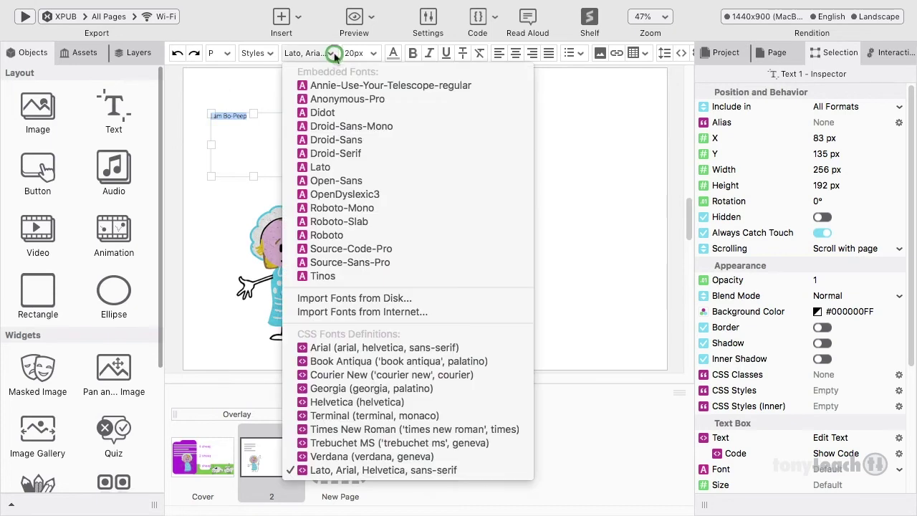
{"action": "left_click", "coordinate": [340, 86]}
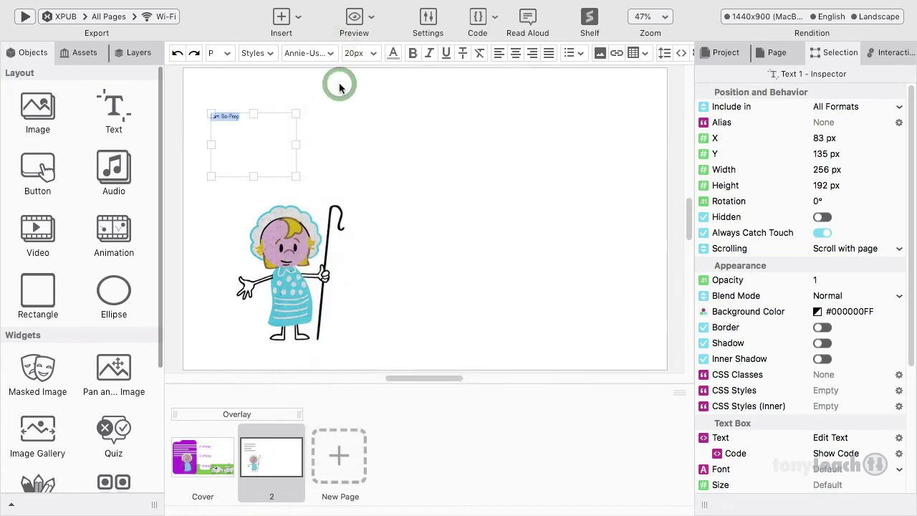
{"action": "left_click", "coordinate": [374, 54]}
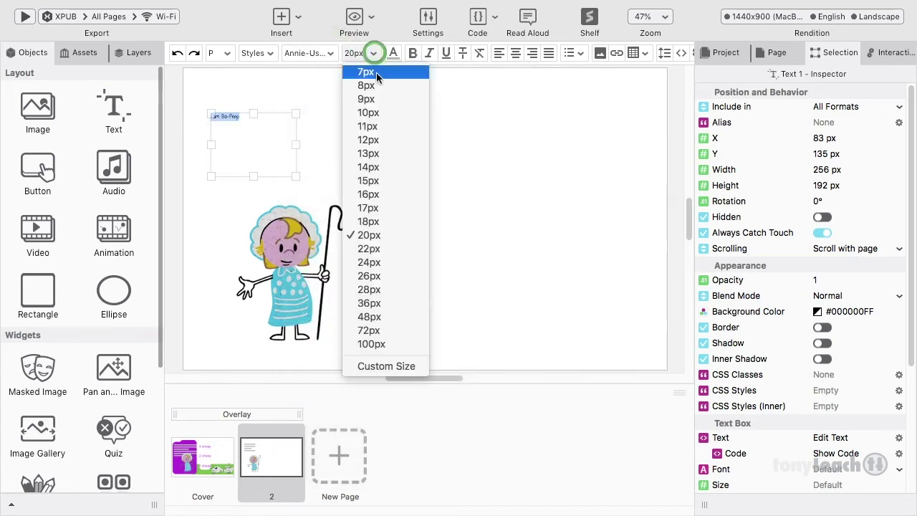
{"action": "left_click", "coordinate": [372, 306]}
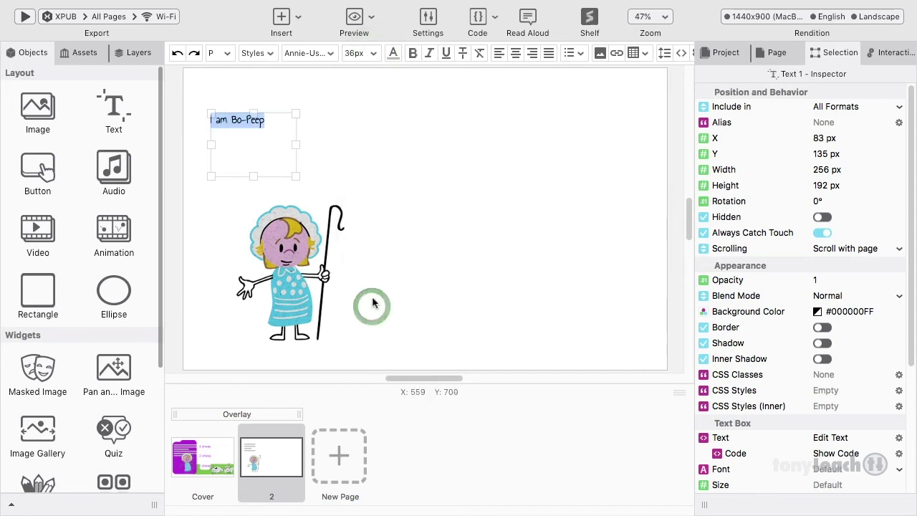
{"action": "left_click", "coordinate": [374, 54]}
{"action": "left_click", "coordinate": [372, 344]}
Widen the "I am Bo-Peep" text box to about 526 px so the sentence fits on one line.
{"action": "left_click_drag", "start_coordinate": [296, 144], "coordinate": [387, 145]}
{"action": "left_click", "coordinate": [228, 134]}
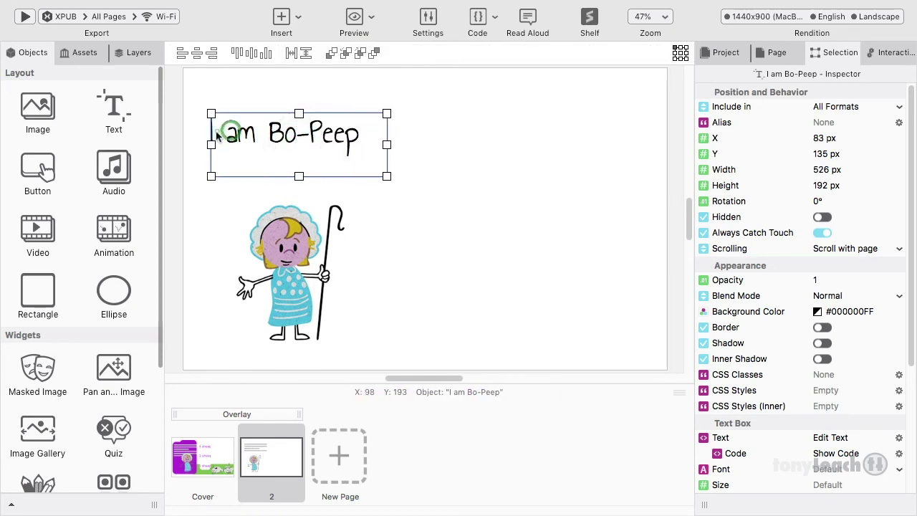
{"action": "left_click", "coordinate": [474, 179]}
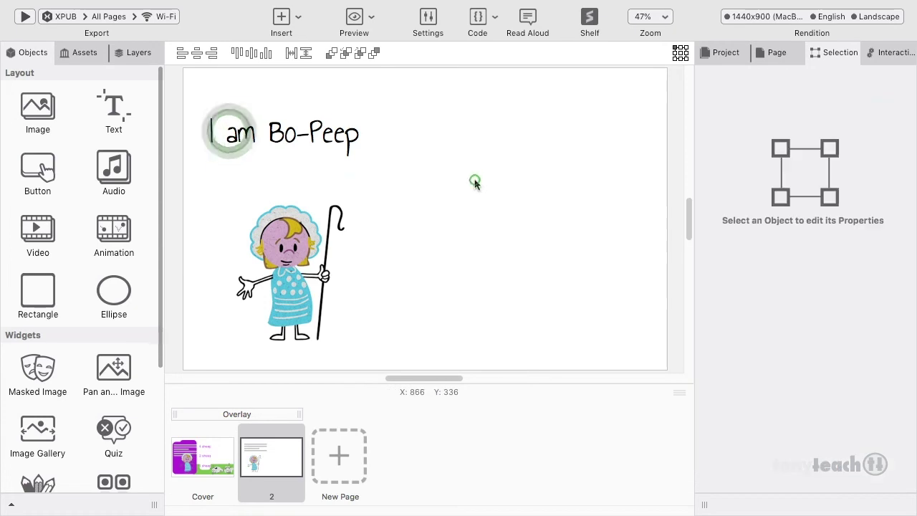
Color the letters "ee" in "Bo-Peep" with the recently used purple.
{"action": "left_click", "coordinate": [320, 141]}
{"action": "left_click", "coordinate": [322, 138]}
{"action": "left_click", "coordinate": [324, 136]}
{"action": "key", "text": "shift+Right"}
{"action": "key", "text": "shift+Right"}
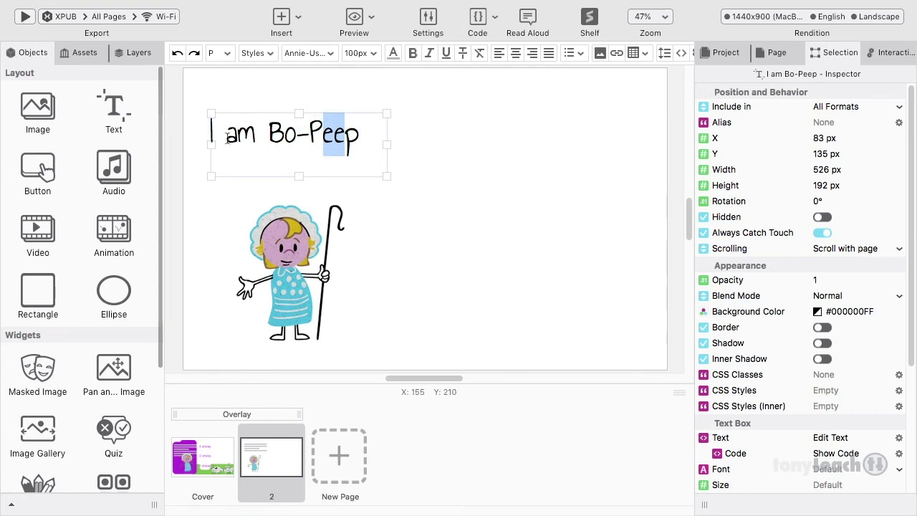
{"action": "left_click", "coordinate": [394, 54]}
{"action": "left_click", "coordinate": [399, 91]}
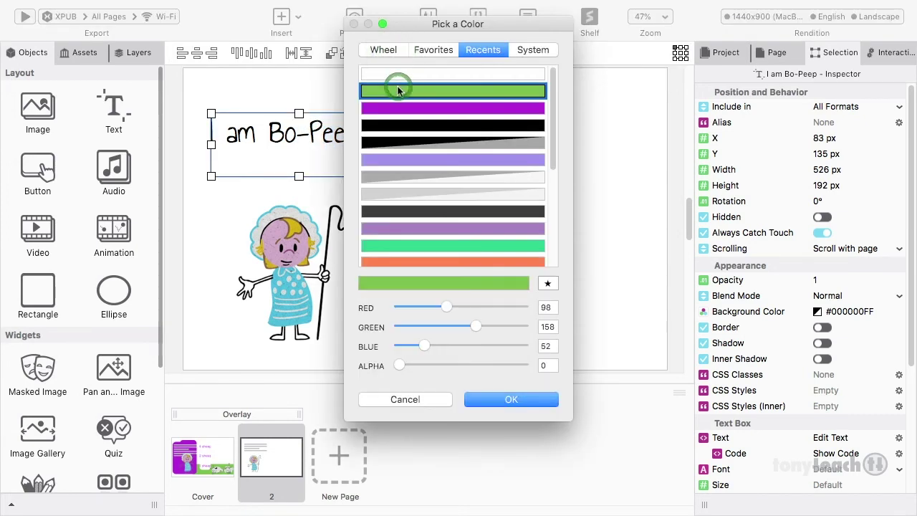
{"action": "left_click", "coordinate": [399, 108]}
{"action": "left_click", "coordinate": [529, 407]}
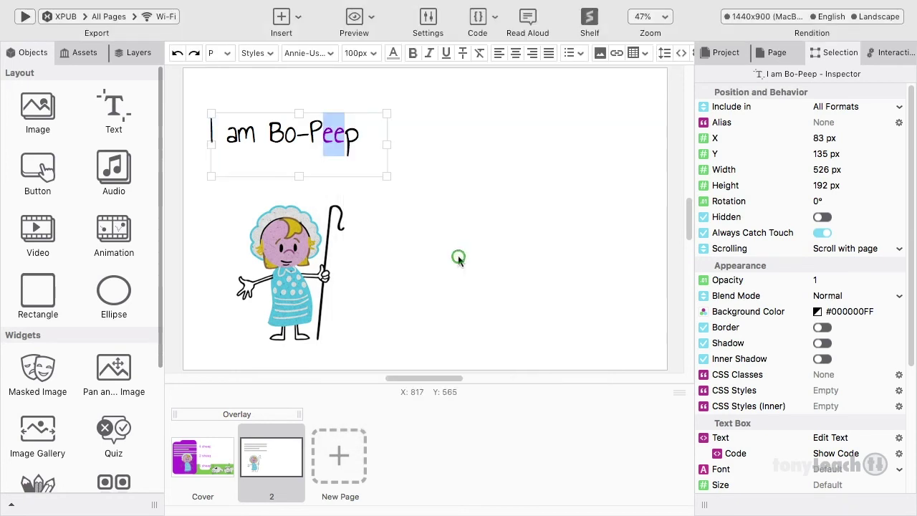
{"action": "left_click", "coordinate": [459, 259]}
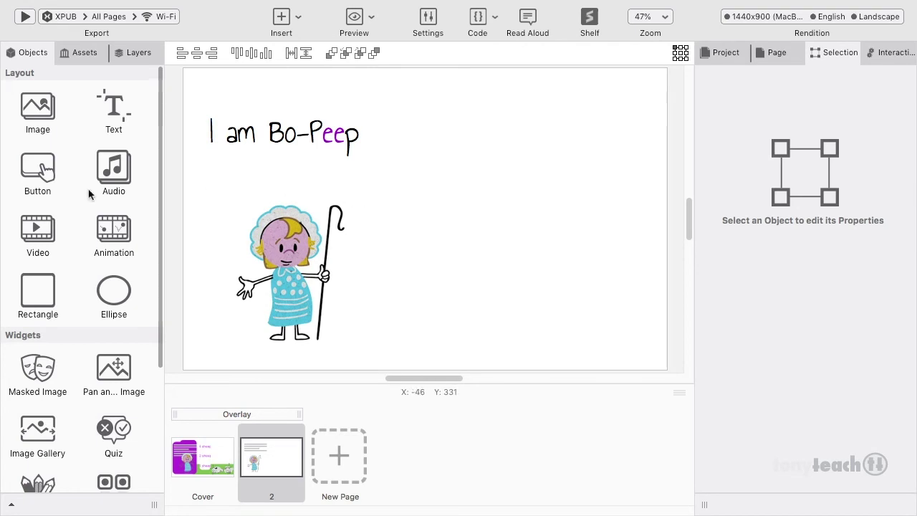
Add a rectangle over the text and Bo-Peep, extending it to about 546 by 728 px from the page's left edge.
{"action": "left_click_drag", "start_coordinate": [47, 299], "coordinate": [235, 142]}
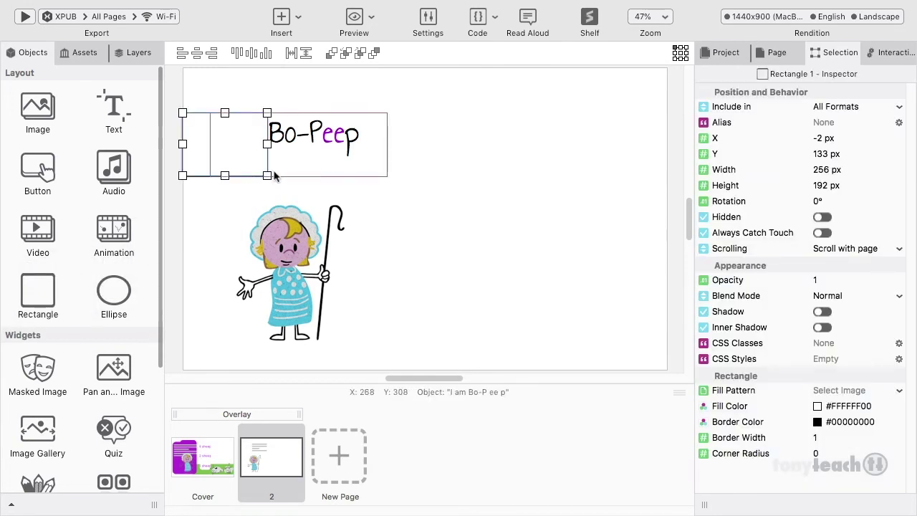
{"action": "left_click_drag", "start_coordinate": [265, 175], "coordinate": [363, 361]}
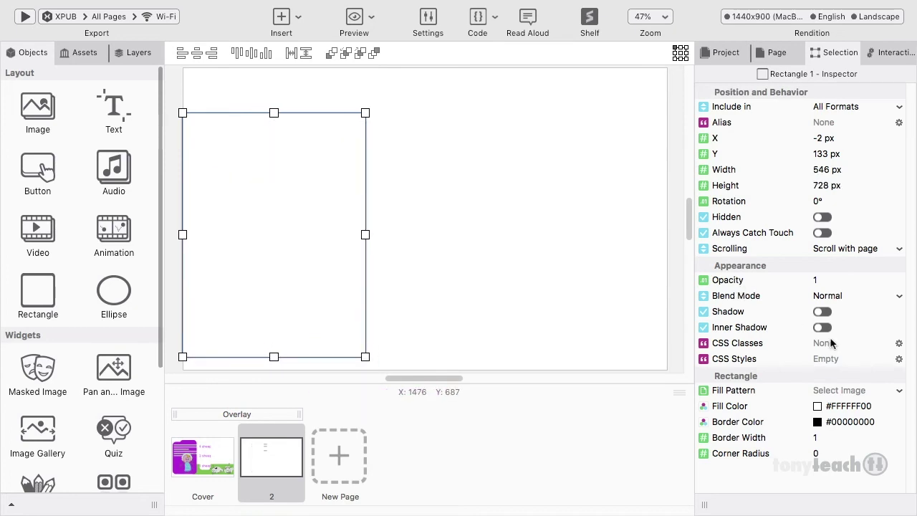
Fill the new rectangle with the recently used light purple, #8F7DE200.
{"action": "left_click", "coordinate": [817, 406]}
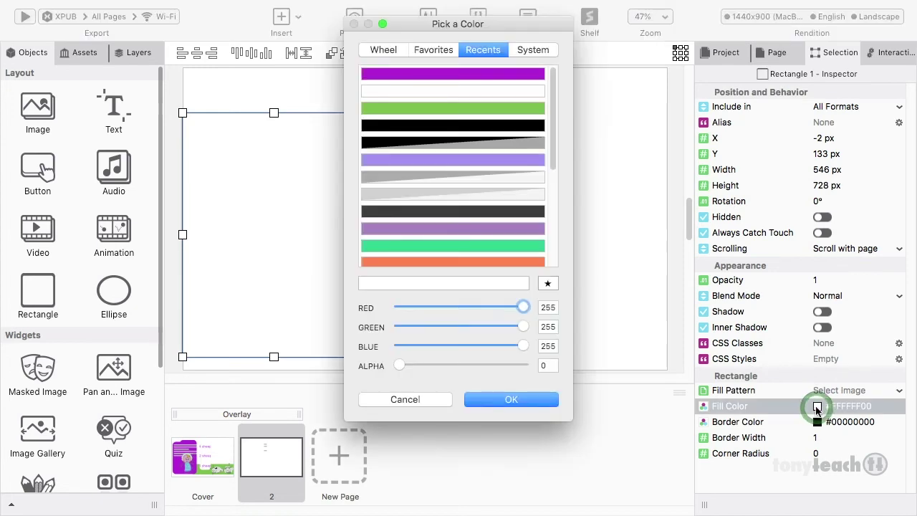
{"action": "left_click", "coordinate": [478, 161]}
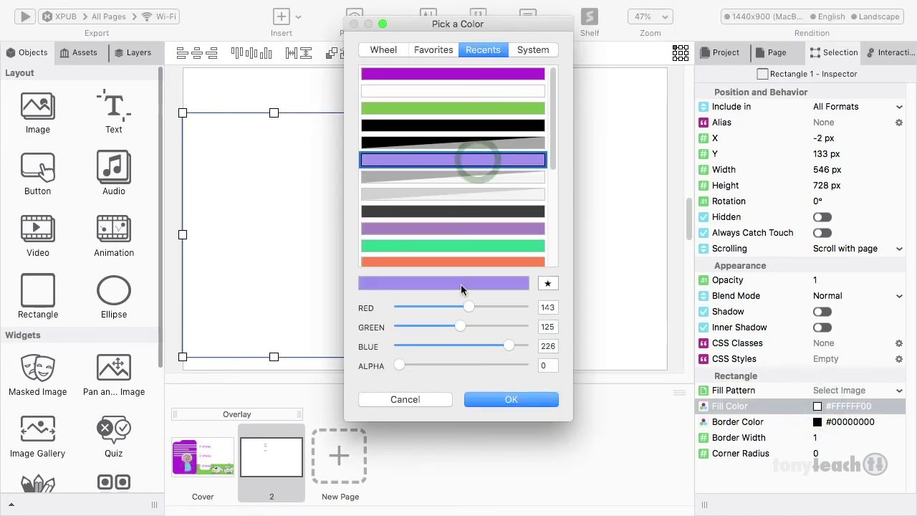
{"action": "left_click", "coordinate": [488, 399]}
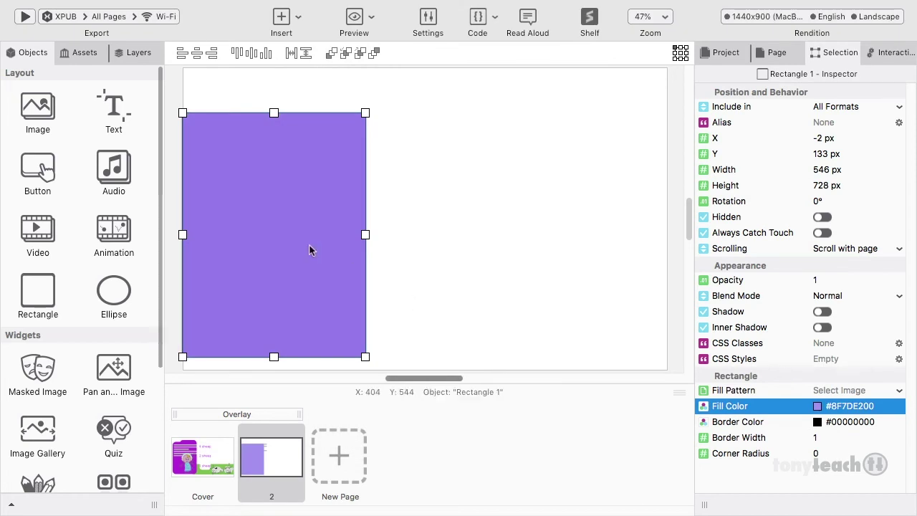
Send the purple rectangle behind the text and the Bo-Peep image, and shorten it to about 587 px high.
{"action": "left_click", "coordinate": [134, 53]}
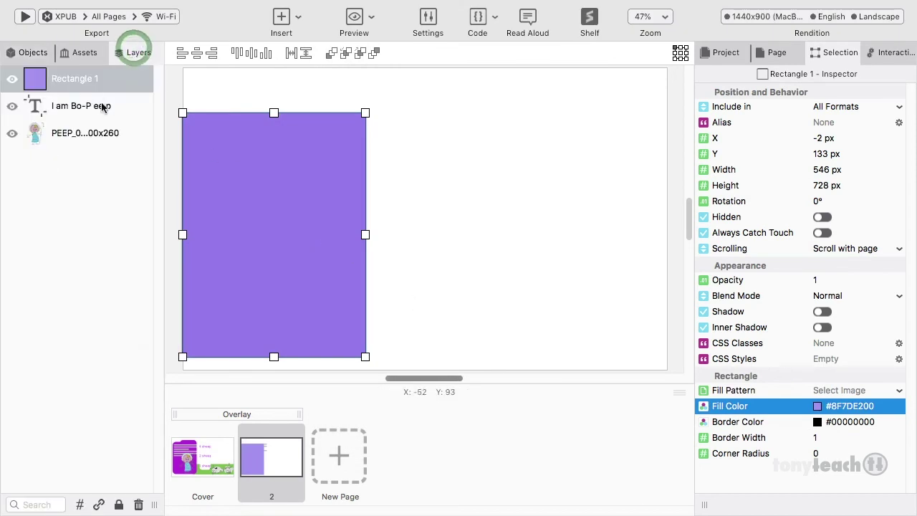
{"action": "left_click_drag", "start_coordinate": [100, 80], "coordinate": [97, 142]}
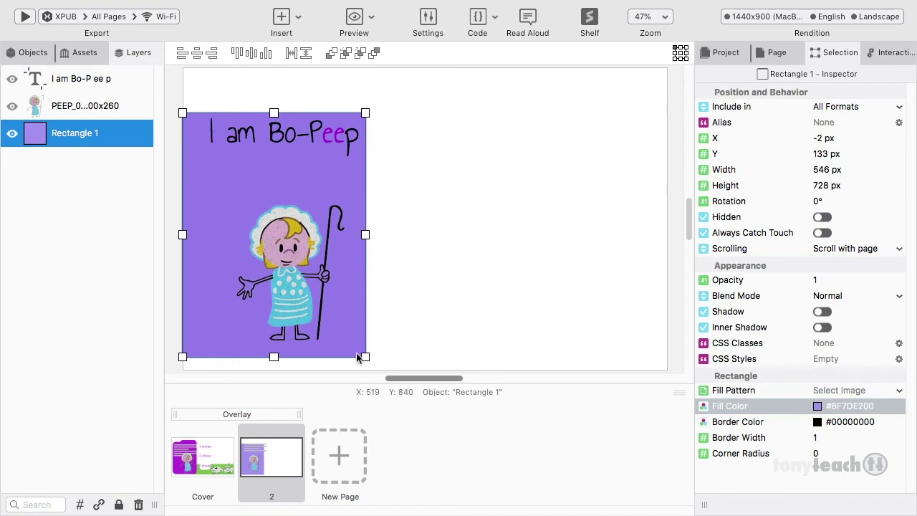
{"action": "left_click_drag", "start_coordinate": [274, 356], "coordinate": [274, 309]}
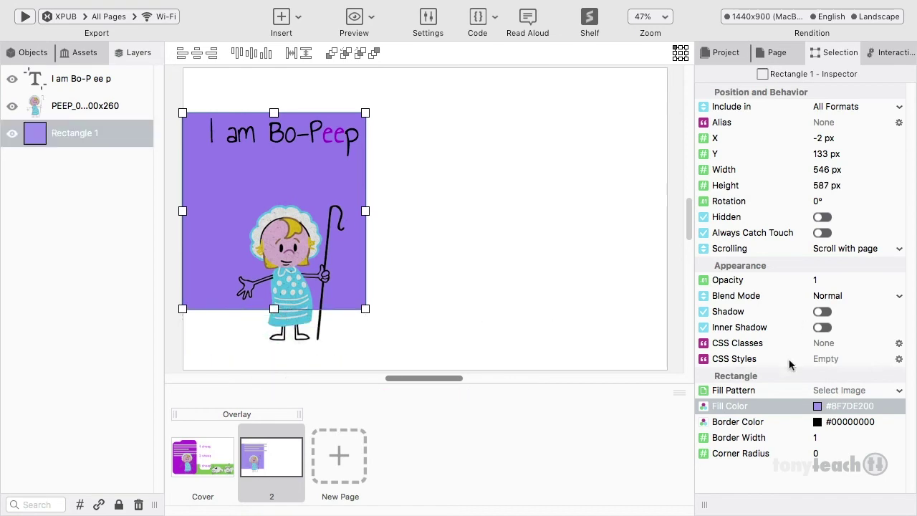
Set the purple rectangle's corner radius to 125 and its border width to 0.
{"action": "left_click", "coordinate": [822, 455]}
{"action": "left_click", "coordinate": [827, 453]}
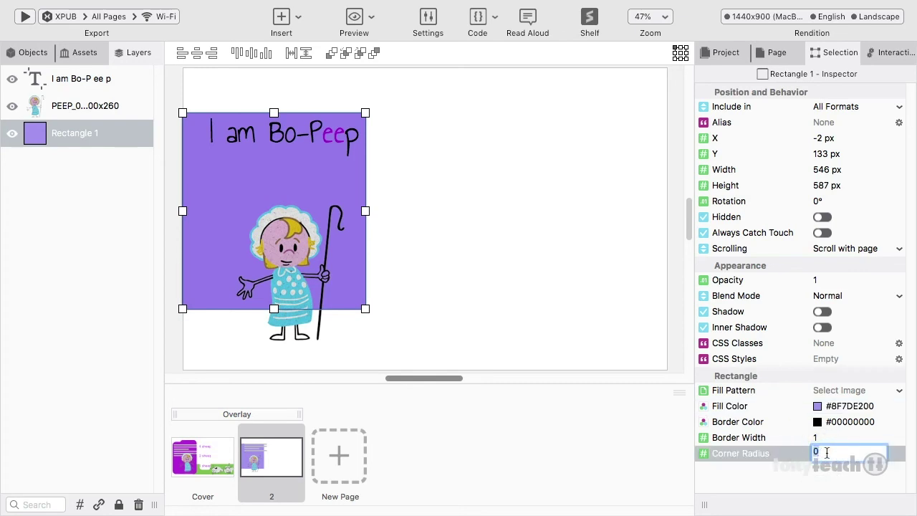
{"action": "key", "text": "Return"}
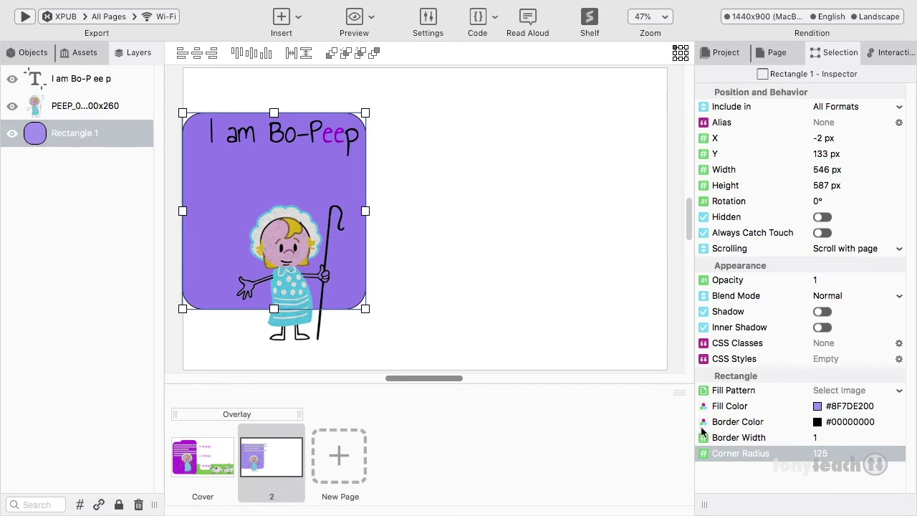
{"action": "left_click", "coordinate": [815, 442]}
{"action": "left_click", "coordinate": [817, 438]}
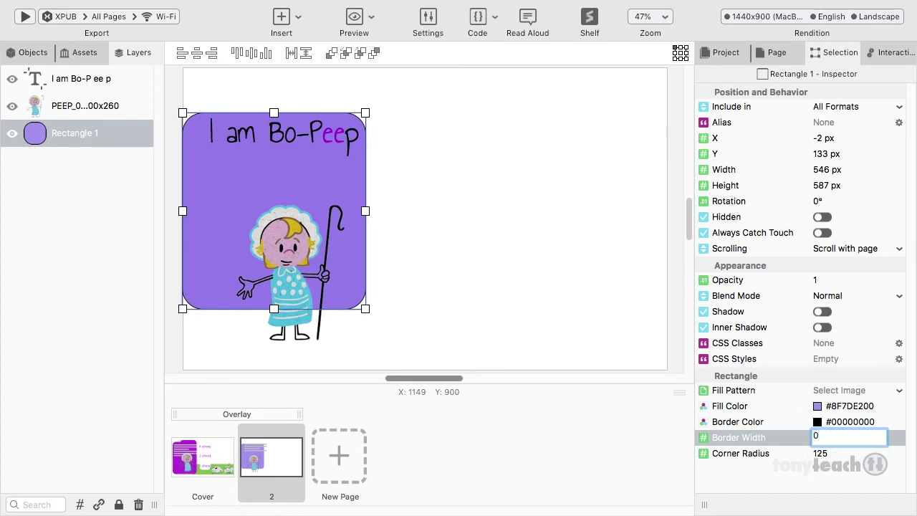
{"action": "key", "text": "Return"}
{"action": "left_click", "coordinate": [487, 180]}
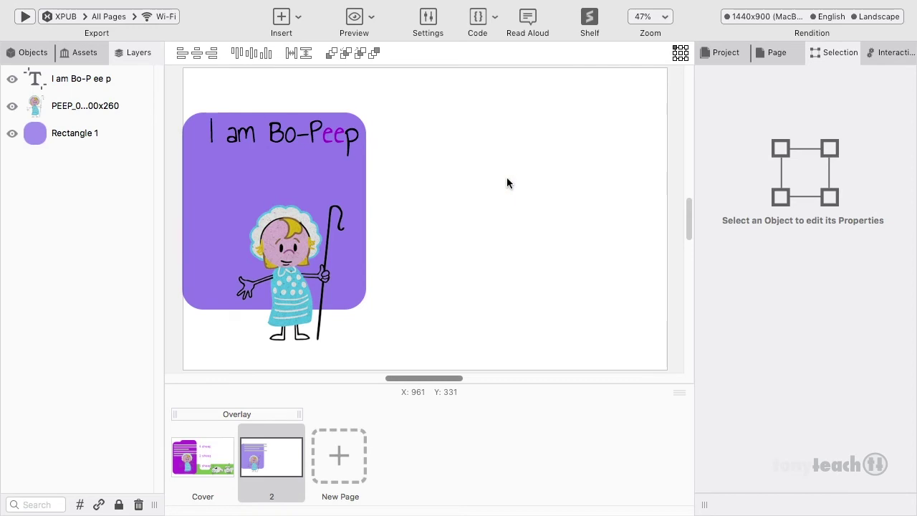
Add a button beside the purple rectangle and title it "1 Sheep".
{"action": "left_click", "coordinate": [29, 54]}
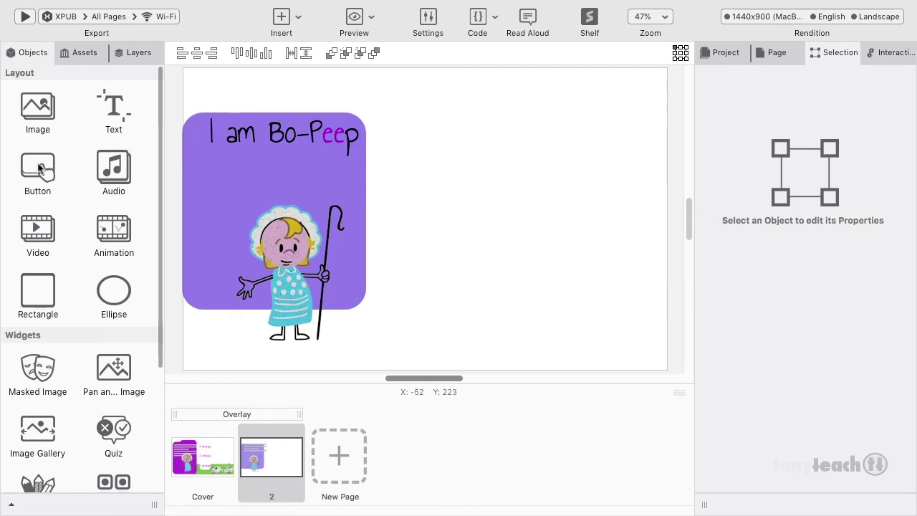
{"action": "left_click_drag", "start_coordinate": [40, 168], "coordinate": [442, 151]}
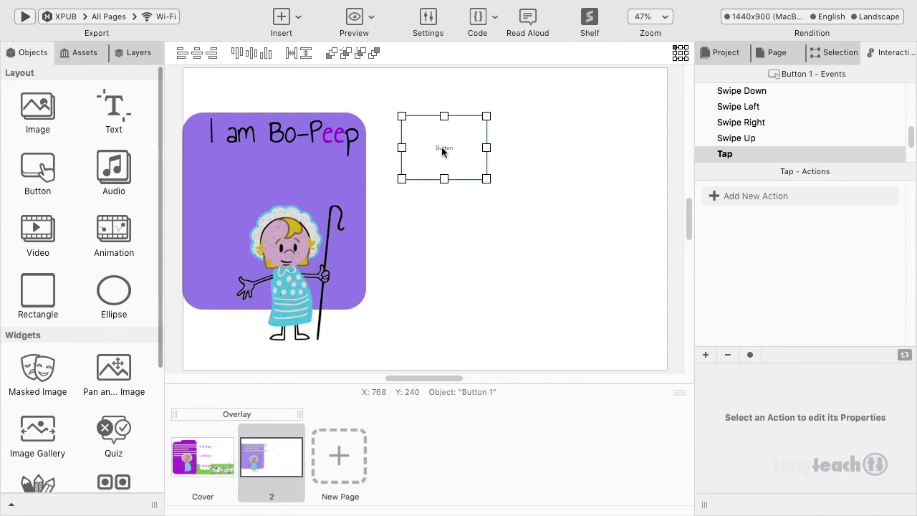
{"action": "double_click", "coordinate": [442, 149]}
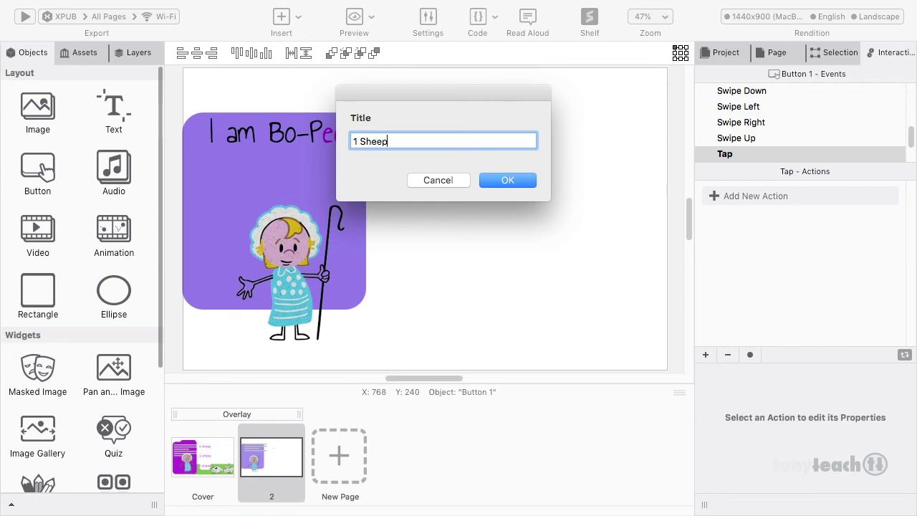
{"action": "left_click", "coordinate": [499, 181]}
{"action": "left_click", "coordinate": [444, 153]}
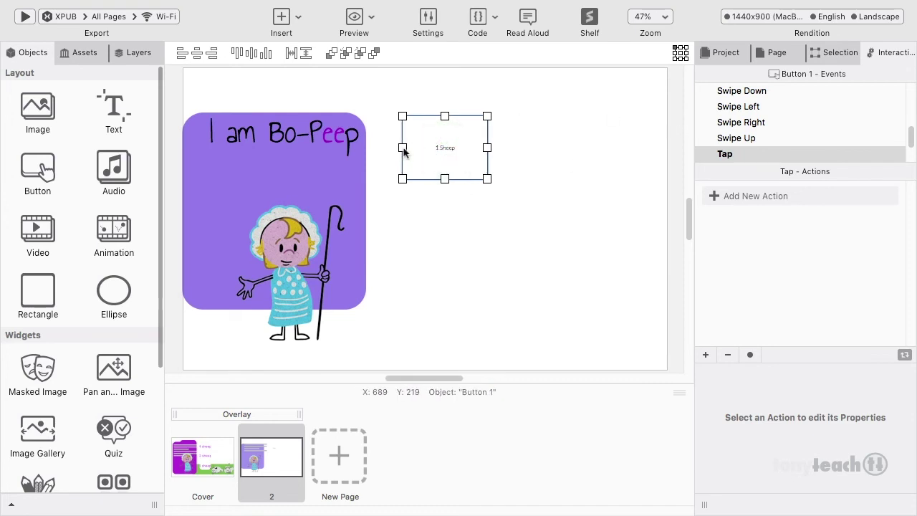
Set the "1 Sheep" button's font to Annie-Use-Your-Telescope-regular at size 95 and widen the button to about 341 px.
{"action": "left_click", "coordinate": [822, 56]}
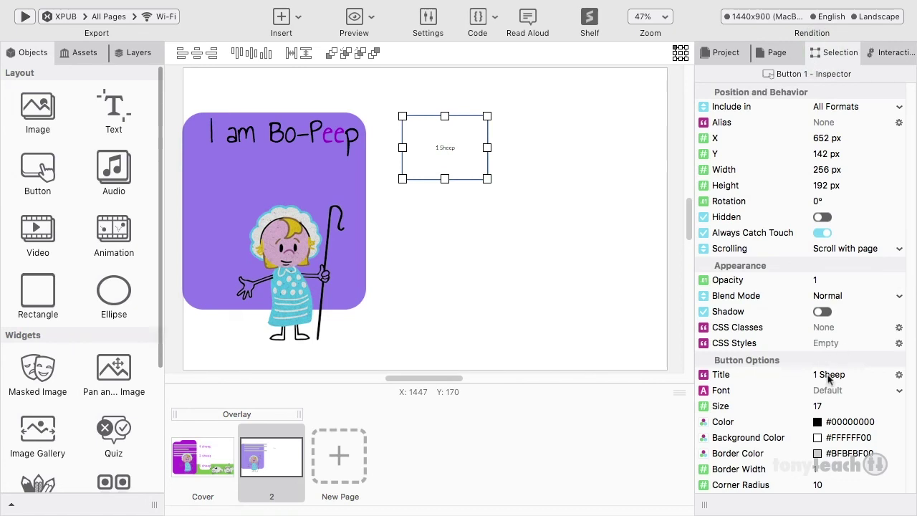
{"action": "left_click", "coordinate": [899, 393]}
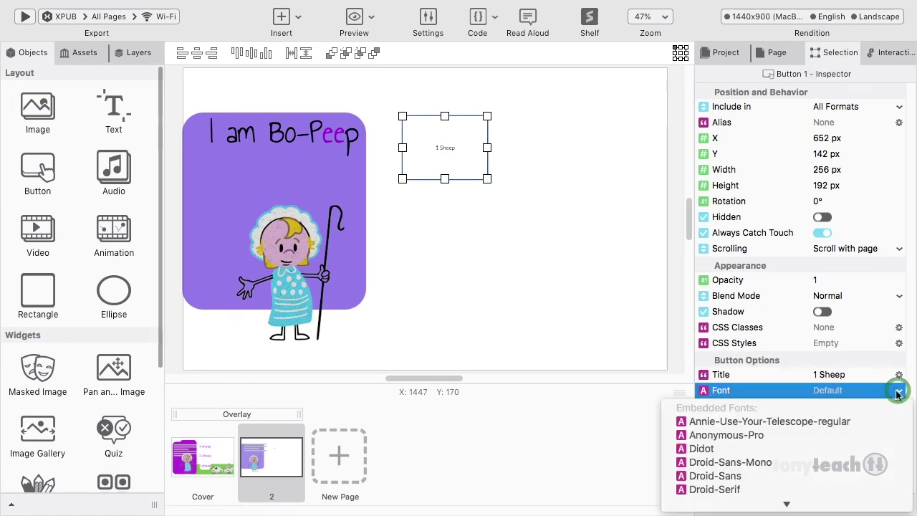
{"action": "left_click", "coordinate": [898, 393]}
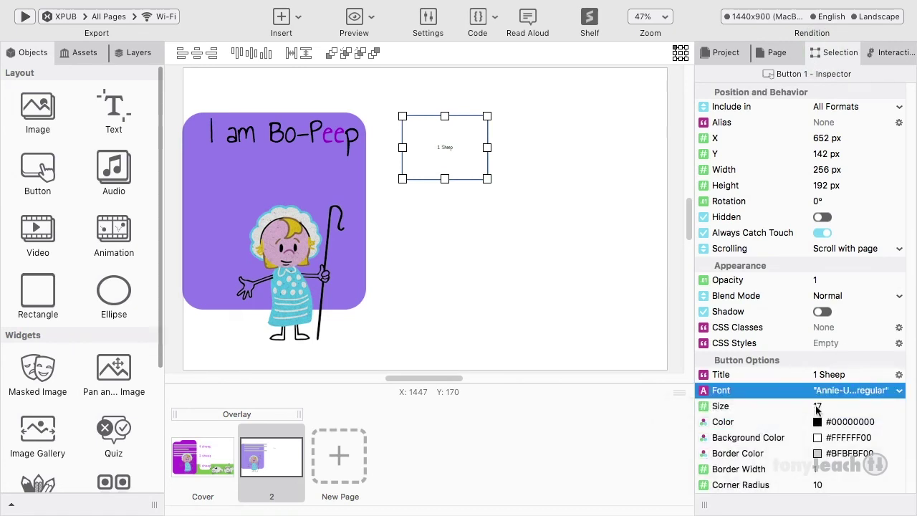
{"action": "left_click", "coordinate": [818, 406]}
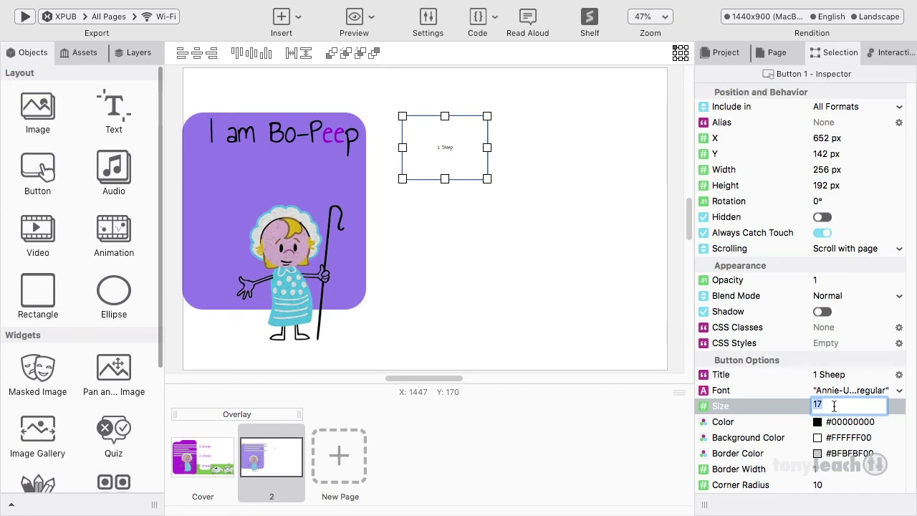
{"action": "key", "text": "Return"}
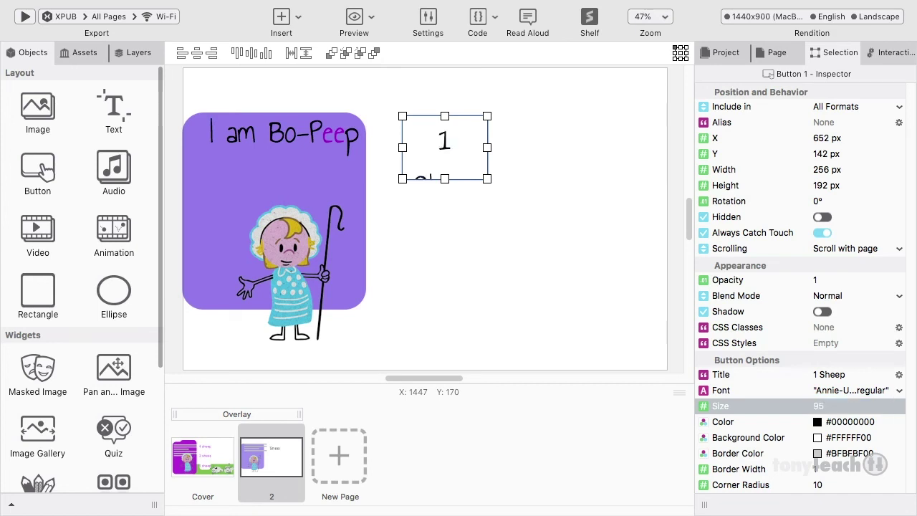
{"action": "left_click_drag", "start_coordinate": [488, 147], "coordinate": [516, 150]}
{"action": "left_click", "coordinate": [545, 151]}
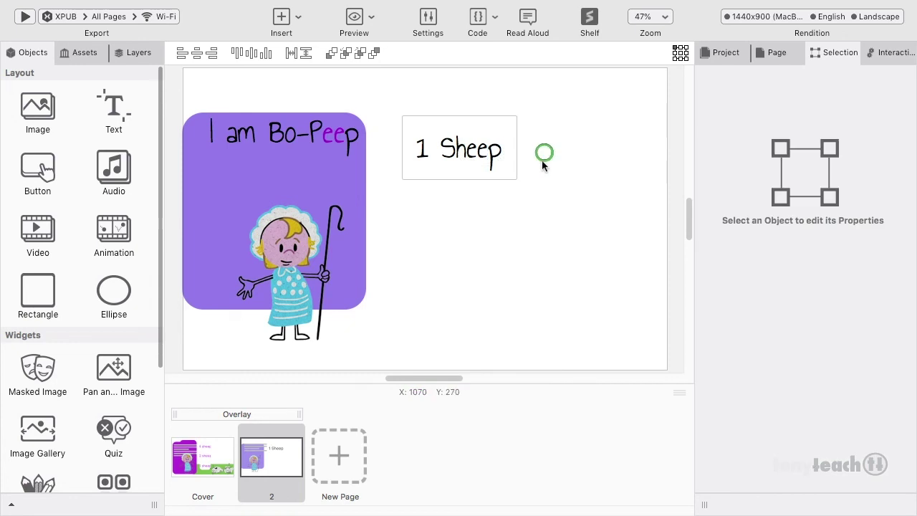
Set the "1 Sheep" button's corner radius to 80 and move it closer to the purple rectangle, at about X 588, Y 135 px.
{"action": "left_click", "coordinate": [502, 174]}
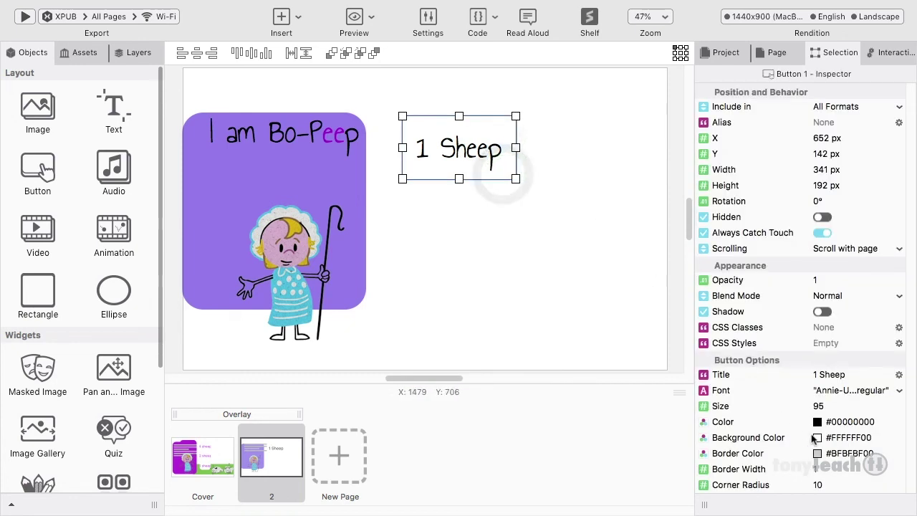
{"action": "left_click", "coordinate": [815, 486]}
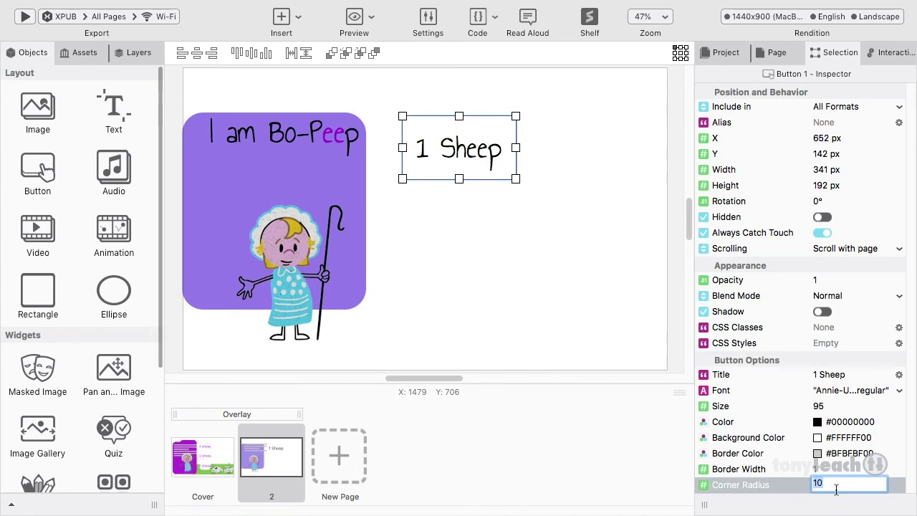
{"action": "type", "text": "80"}
{"action": "key", "text": "Return"}
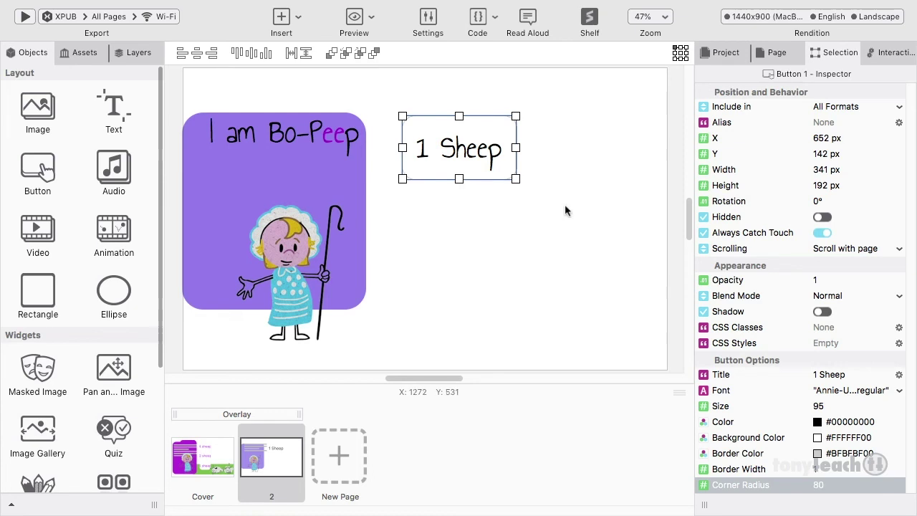
{"action": "left_click", "coordinate": [542, 196]}
{"action": "mouse_move", "coordinate": [462, 151]}
{"action": "left_mouse_down"}
{"action": "mouse_move", "coordinate": [432, 156]}
{"action": "mouse_move", "coordinate": [466, 148]}
{"action": "mouse_move", "coordinate": [477, 157]}
{"action": "left_mouse_up"}
{"action": "left_click", "coordinate": [549, 160]}
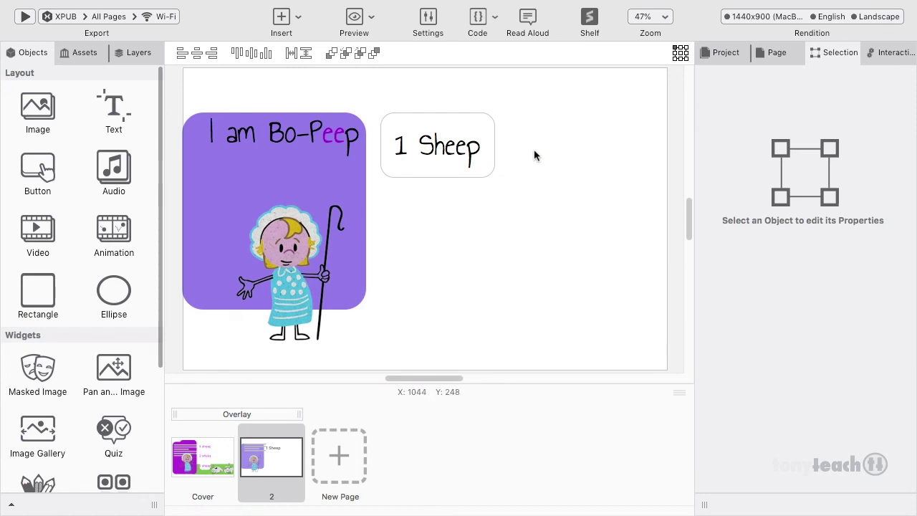
Duplicate the "1 Sheep" button and place the copy directly below it, at about X 593, Y 354 px.
{"action": "left_click", "coordinate": [456, 154]}
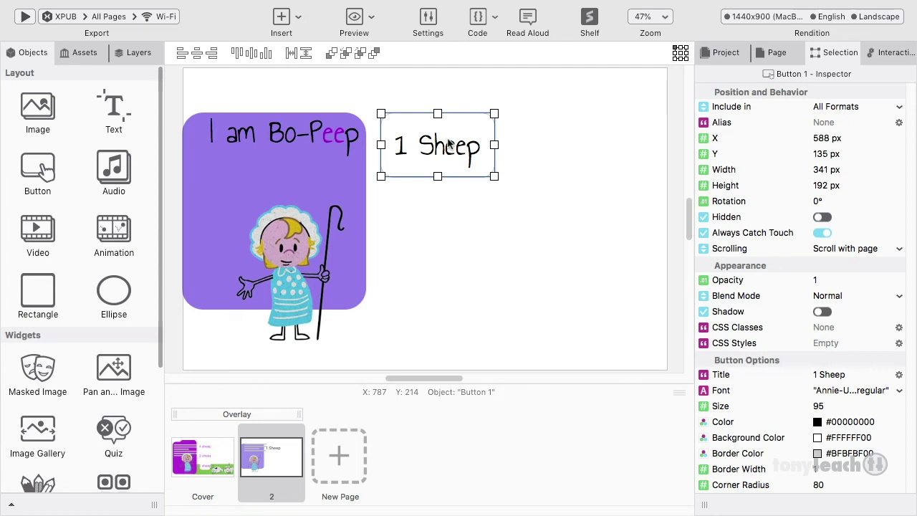
{"action": "key", "text": "super+d"}
{"action": "left_click", "coordinate": [561, 164]}
{"action": "left_click_drag", "start_coordinate": [456, 149], "coordinate": [464, 220]}
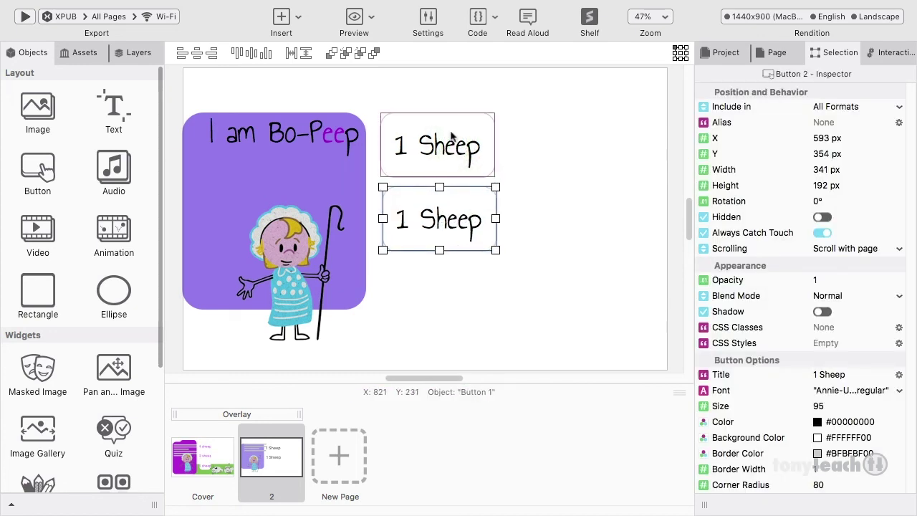
Change the lower button's title to "7 Sheep".
{"action": "left_click", "coordinate": [434, 228]}
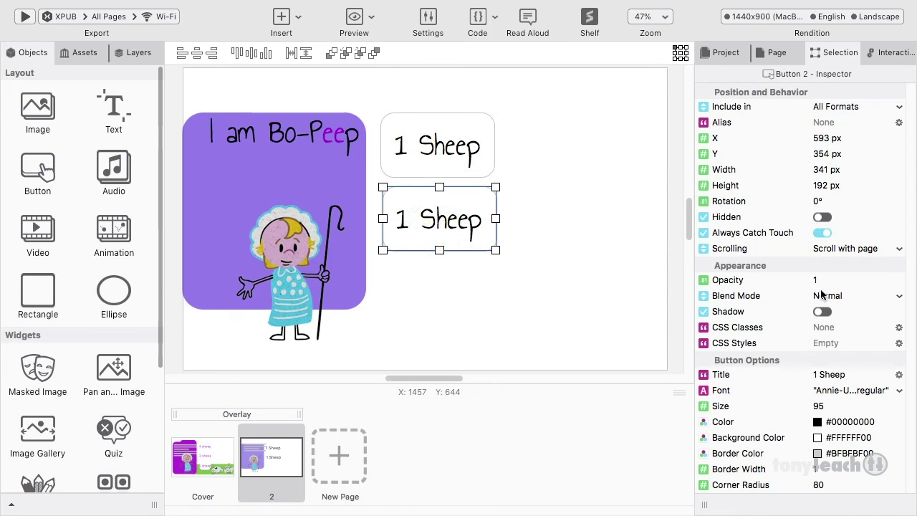
{"action": "left_click", "coordinate": [819, 373]}
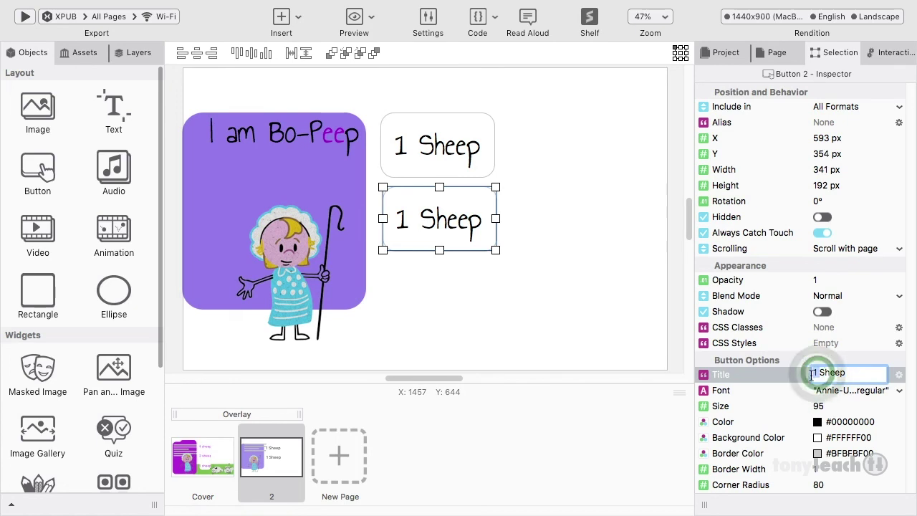
{"action": "type", "text": "7"}
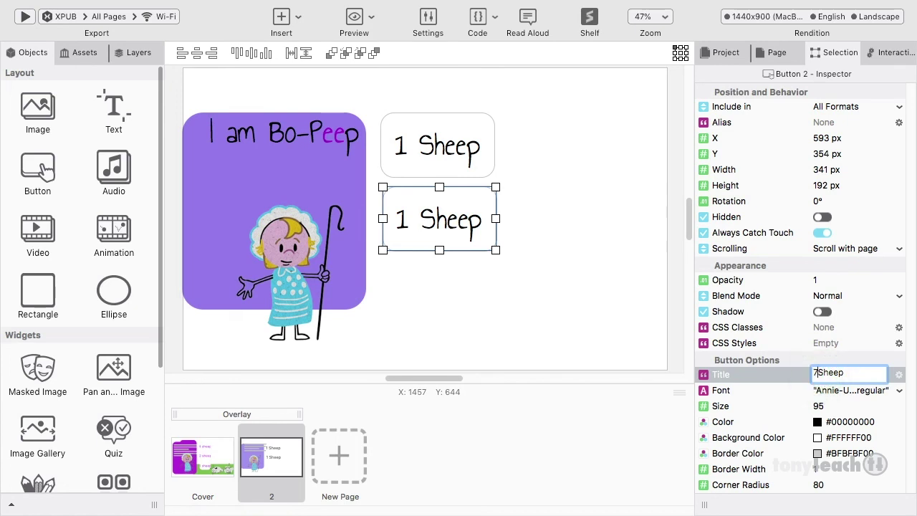
{"action": "key", "text": "Return"}
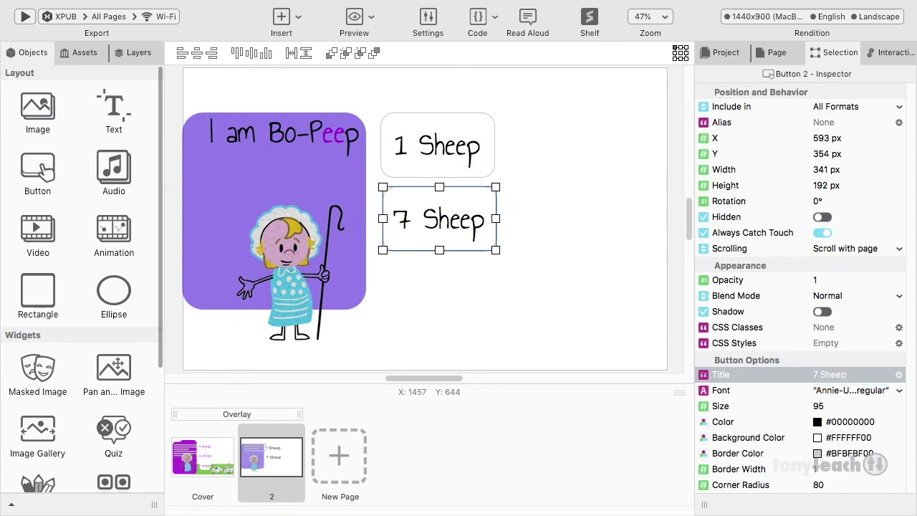
{"action": "left_click", "coordinate": [587, 251]}
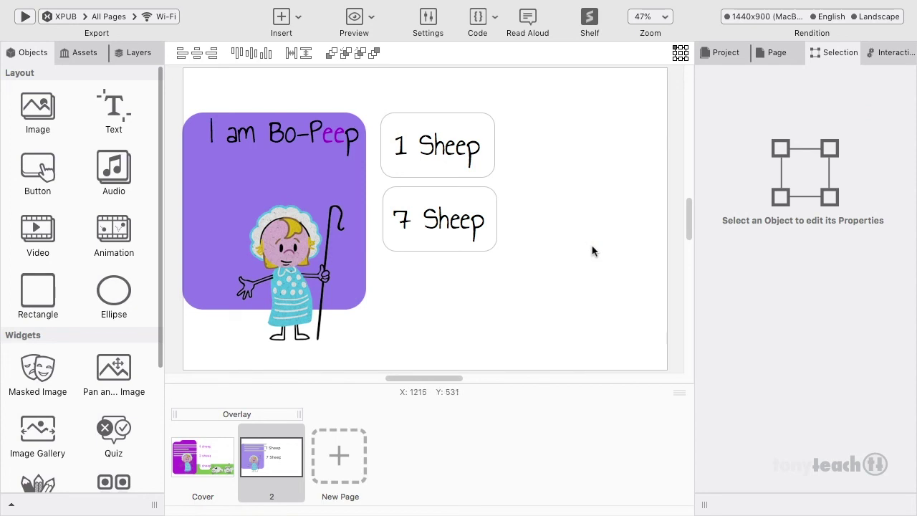
Draw a full-width rectangle about 1,440 by 276 px at about Y 517 px and fill it with the recent purple #8F7DE2.
{"action": "left_click", "coordinate": [49, 292]}
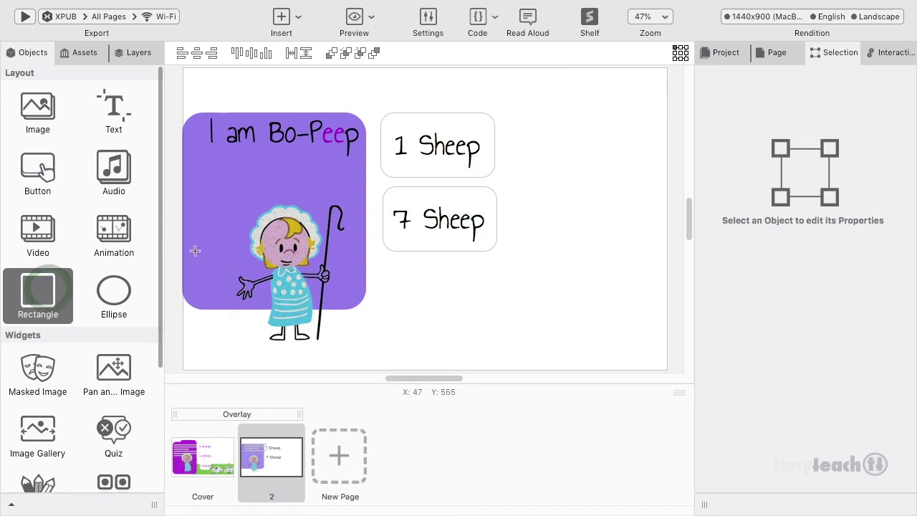
{"action": "mouse_move", "coordinate": [183, 242]}
{"action": "left_mouse_down"}
{"action": "mouse_move", "coordinate": [630, 352]}
{"action": "mouse_move", "coordinate": [667, 334]}
{"action": "left_mouse_up"}
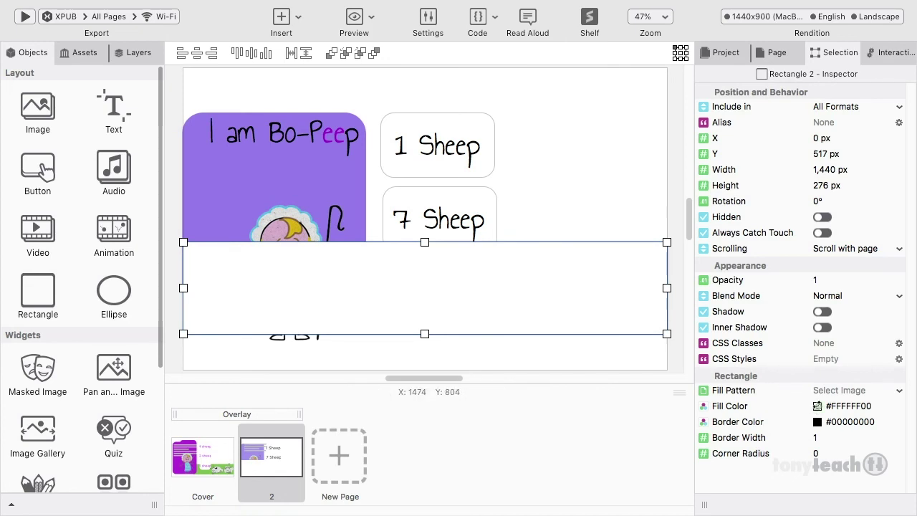
{"action": "left_click", "coordinate": [818, 405]}
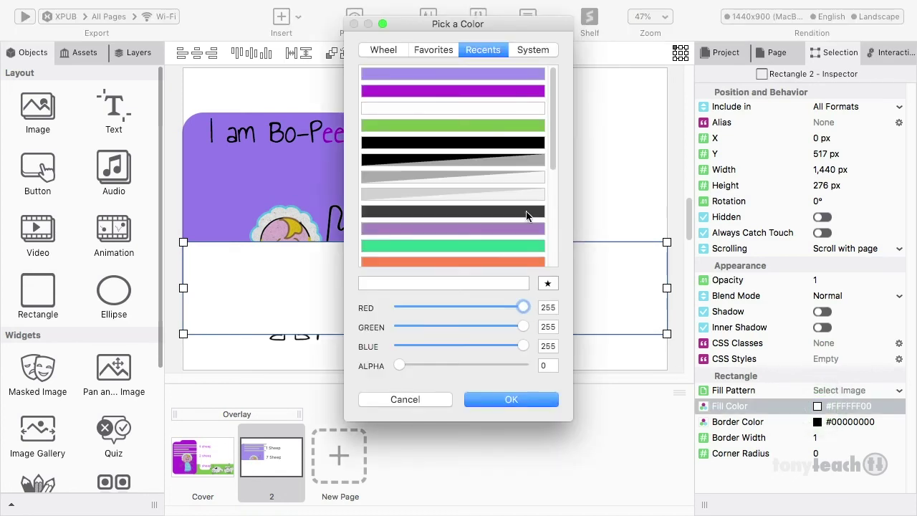
{"action": "left_click", "coordinate": [480, 75]}
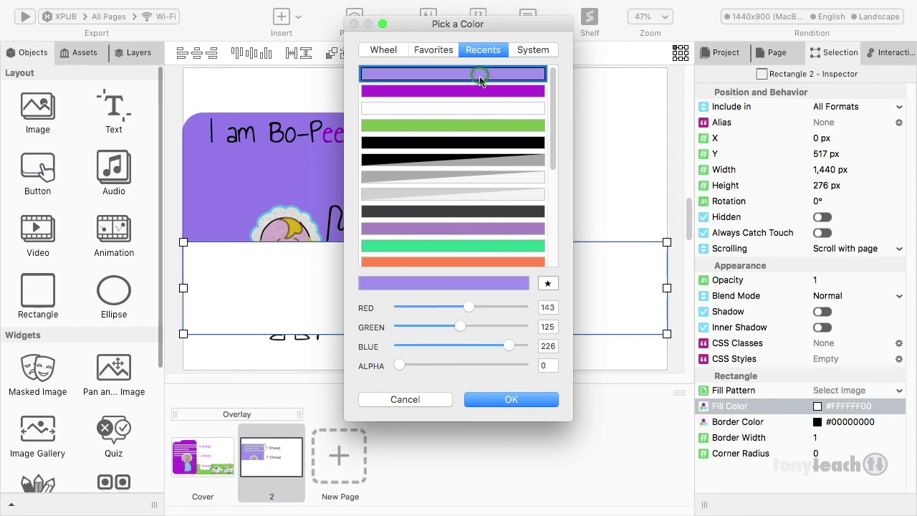
{"action": "left_click", "coordinate": [511, 400]}
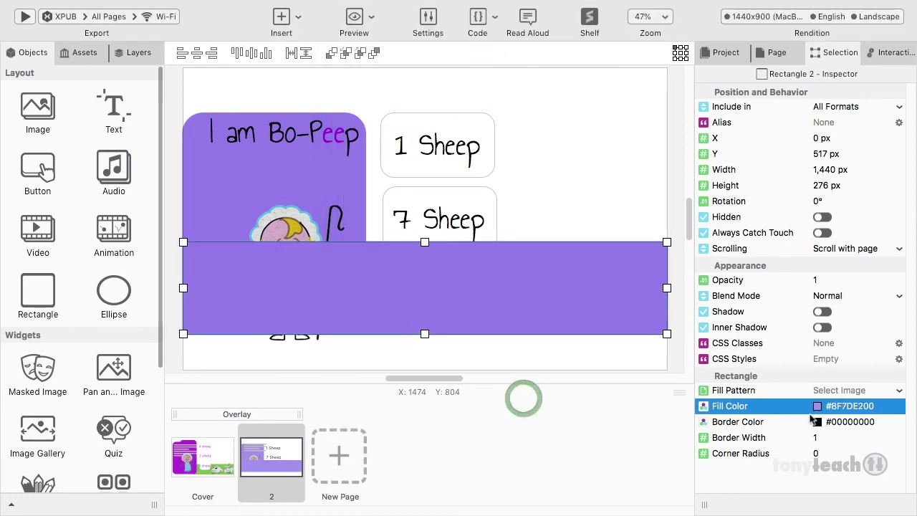
Set the full-width purple rectangle's border width to 0 and send it to the back, behind Bo-Peep and the buttons.
{"action": "left_click", "coordinate": [815, 436]}
{"action": "left_click", "coordinate": [816, 436]}
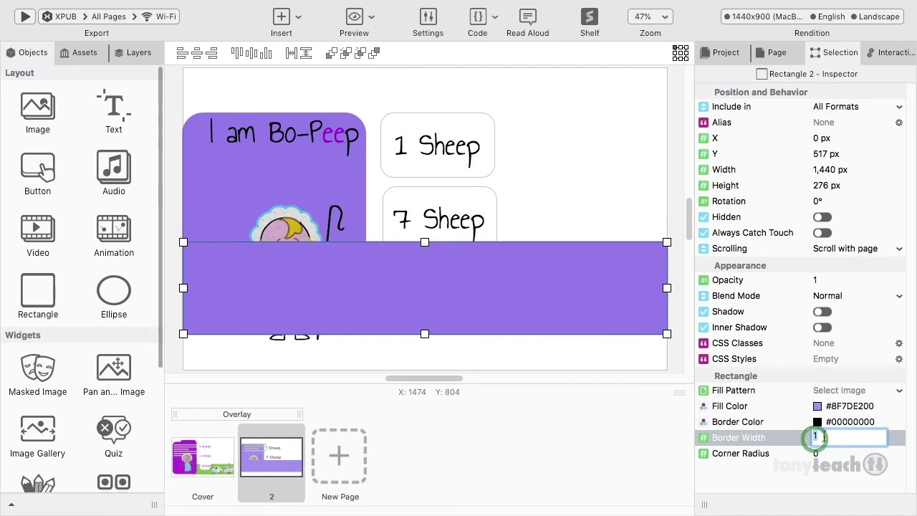
{"action": "type", "text": "0"}
{"action": "key", "text": "Return"}
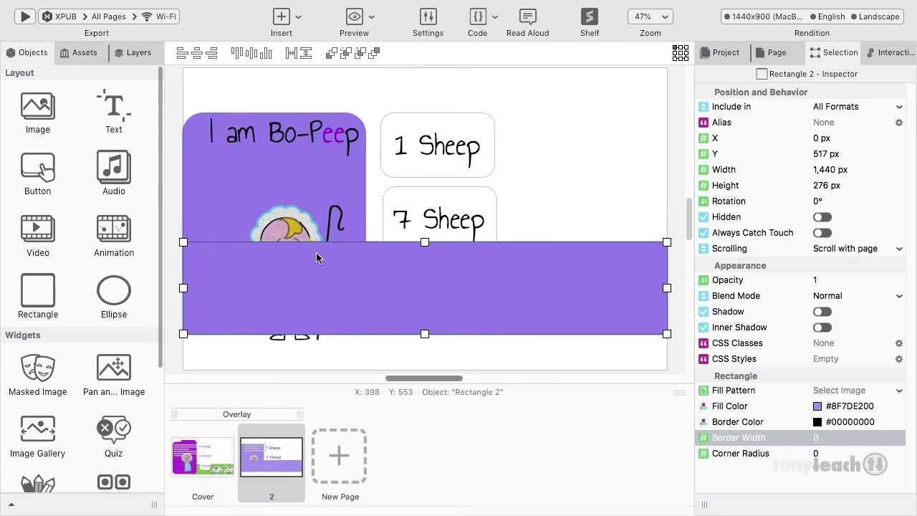
{"action": "right_click", "coordinate": [338, 255]}
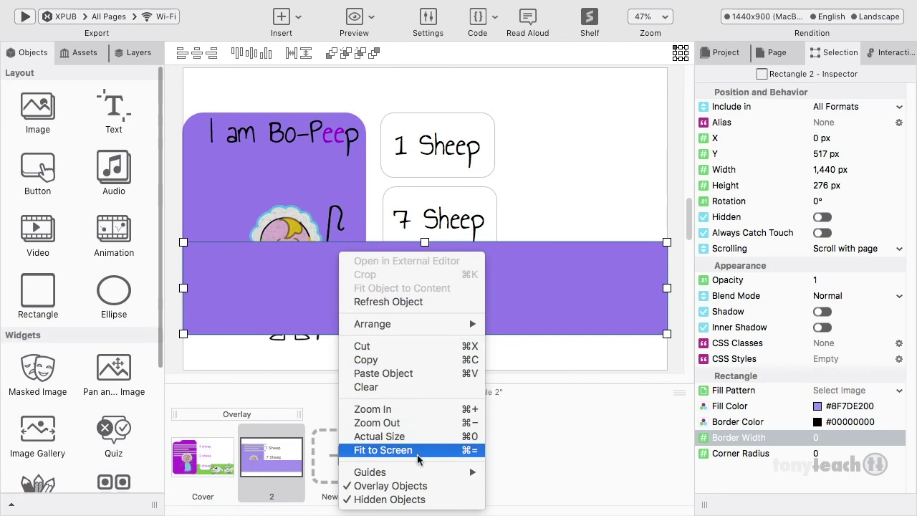
{"action": "mouse_move", "coordinate": [459, 326]}
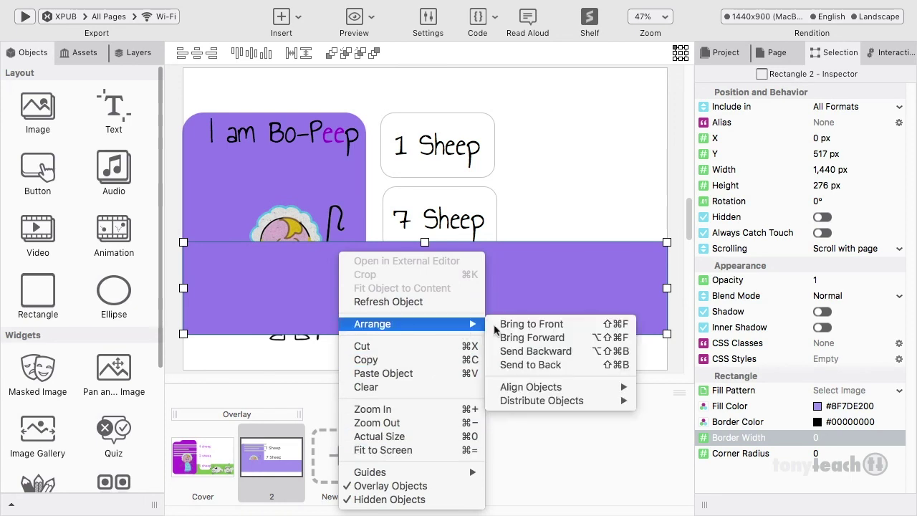
{"action": "left_click", "coordinate": [587, 364]}
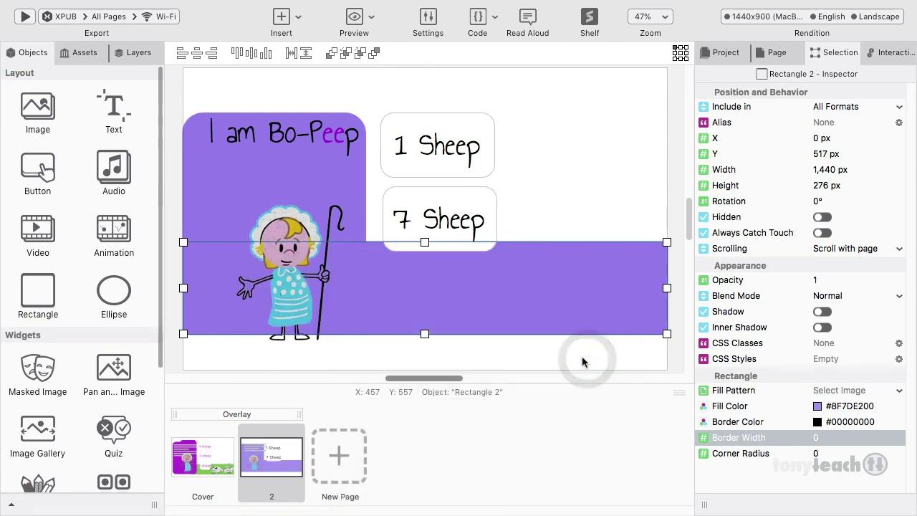
Place the sheep_01_313x150.png image on the purple band beside Bo-Peep and enlarge it so the sheep overlap the band's lower edge.
{"action": "left_click", "coordinate": [83, 53]}
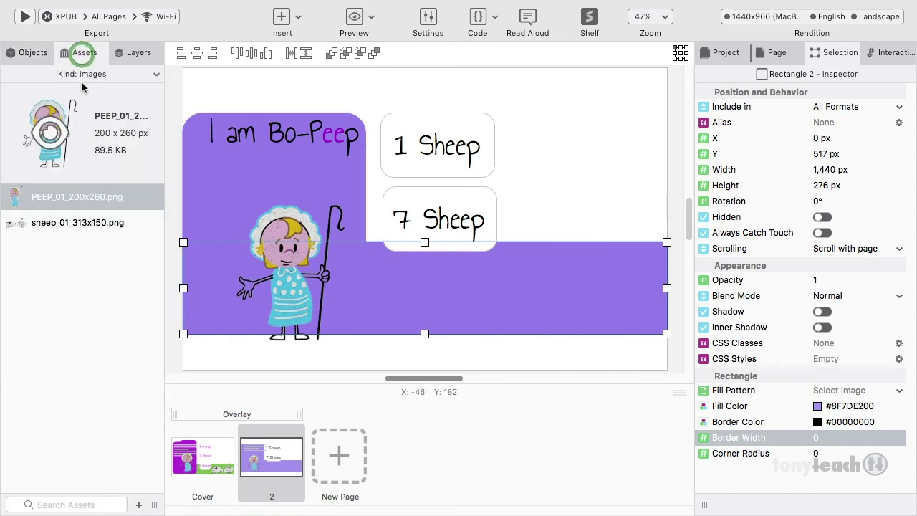
{"action": "left_click", "coordinate": [49, 223]}
{"action": "left_click_drag", "start_coordinate": [18, 226], "coordinate": [526, 308]}
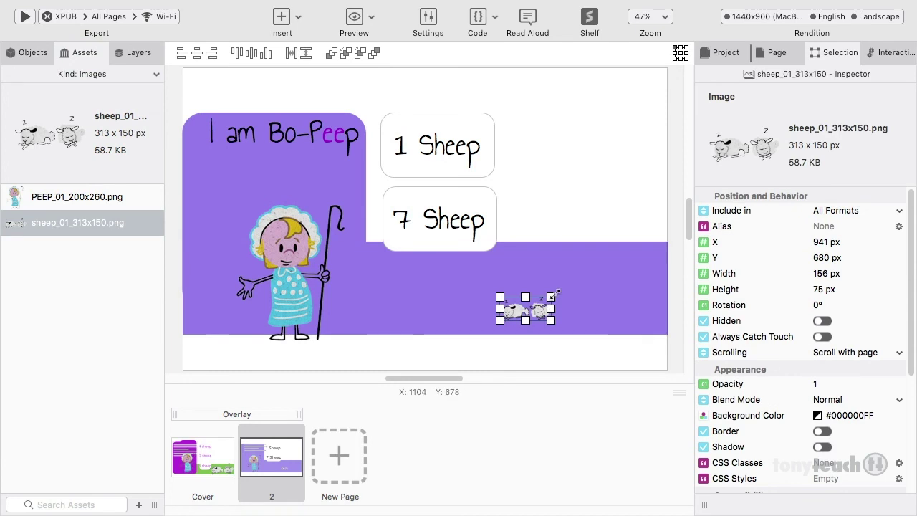
{"action": "left_click", "coordinate": [582, 205]}
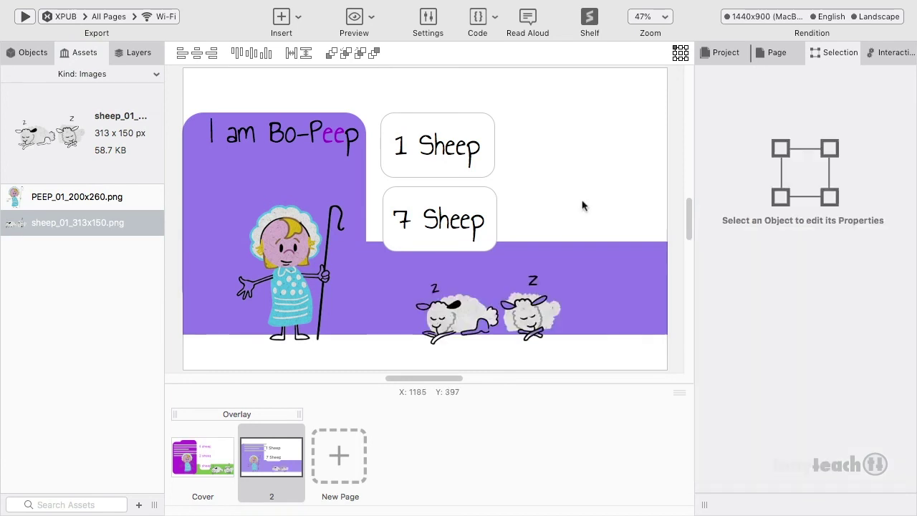